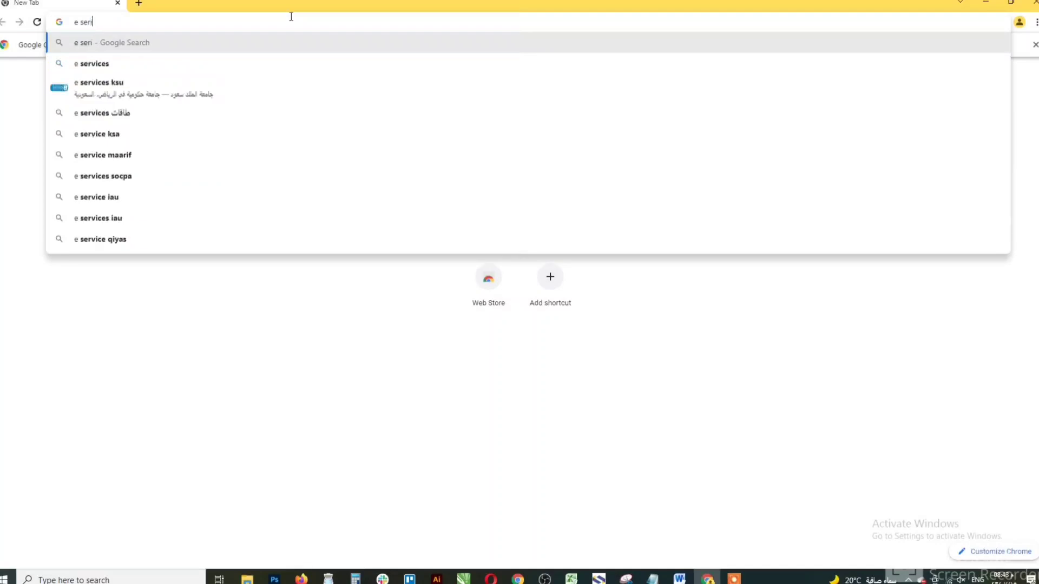
- Search Google for 'e service upload vaccine' and open the Ministry of Health vaccine approval result
text(vec upload v)
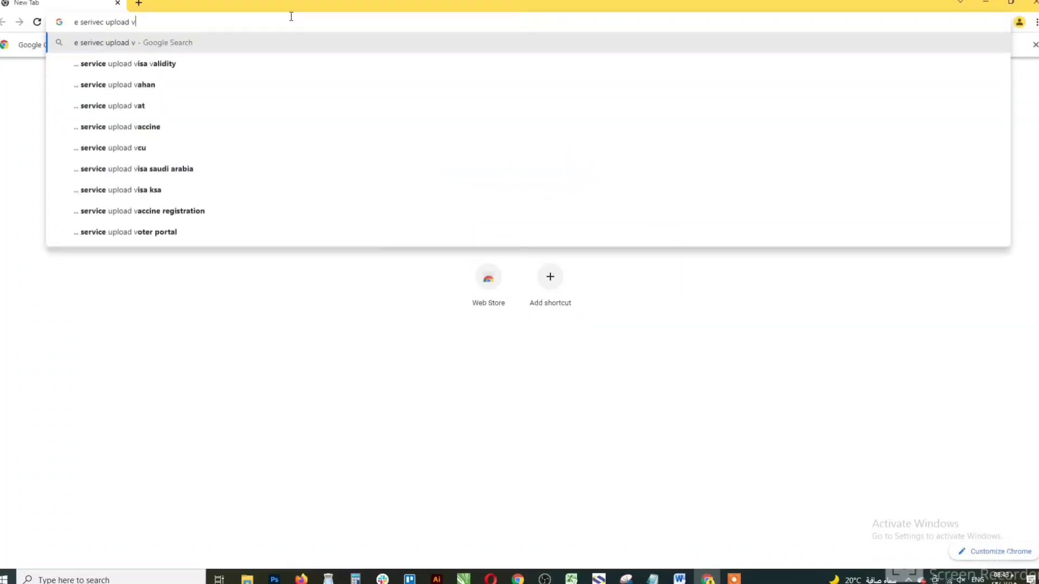
click(155, 130)
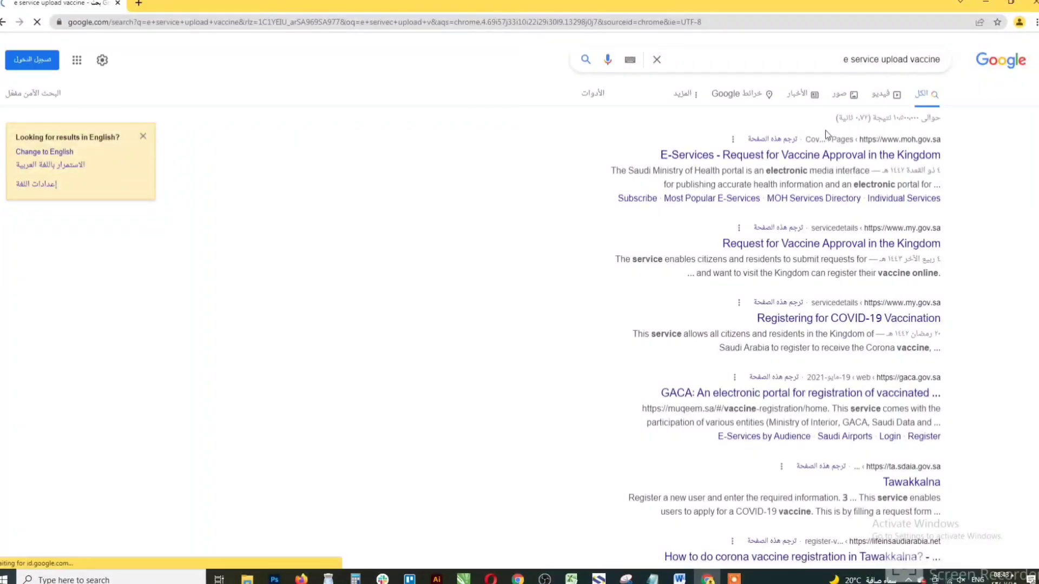
click(831, 157)
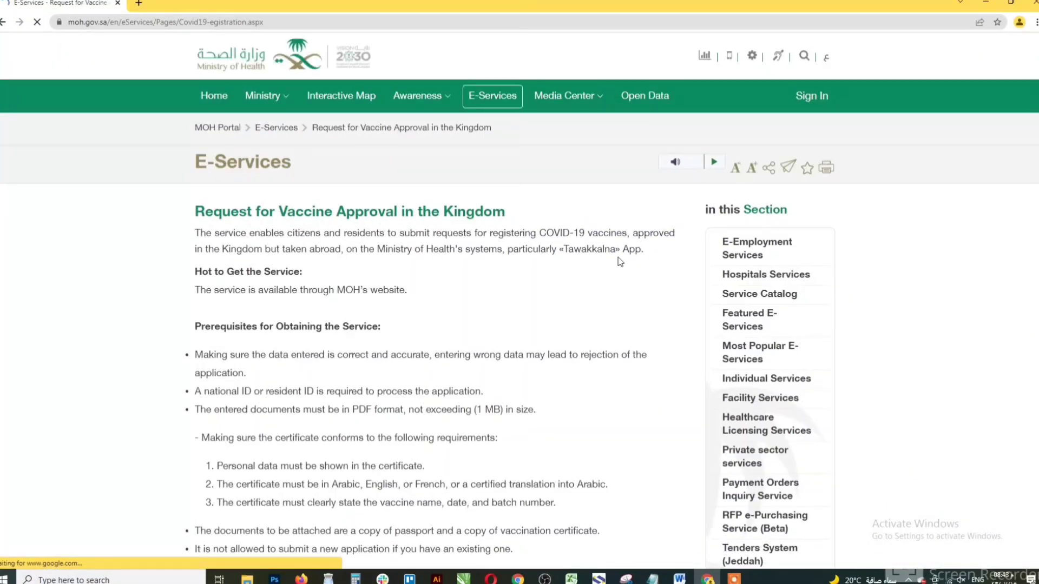
- Start the vaccine approval service from further down the moh.gov.sa page
scroll(575, 323, down, 8)
scroll(543, 316, down, 2)
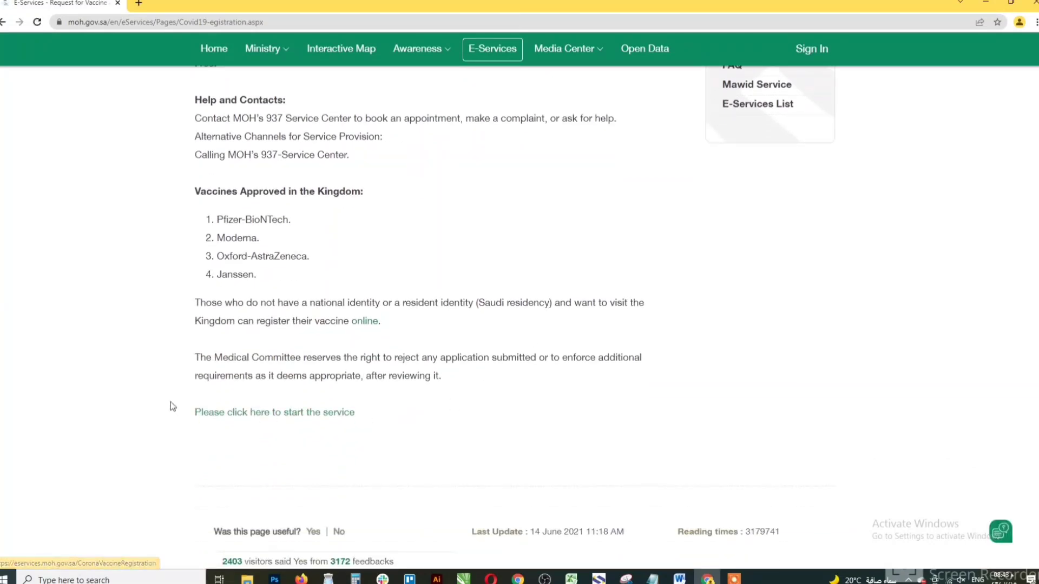
scroll(171, 398, down, 1)
drag(164, 341, 195, 358)
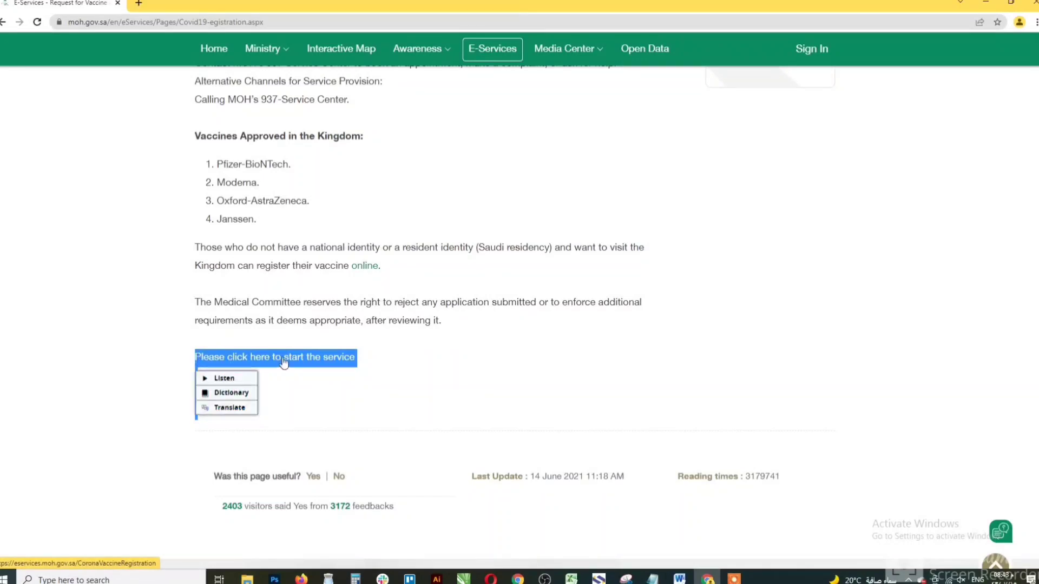
click(284, 361)
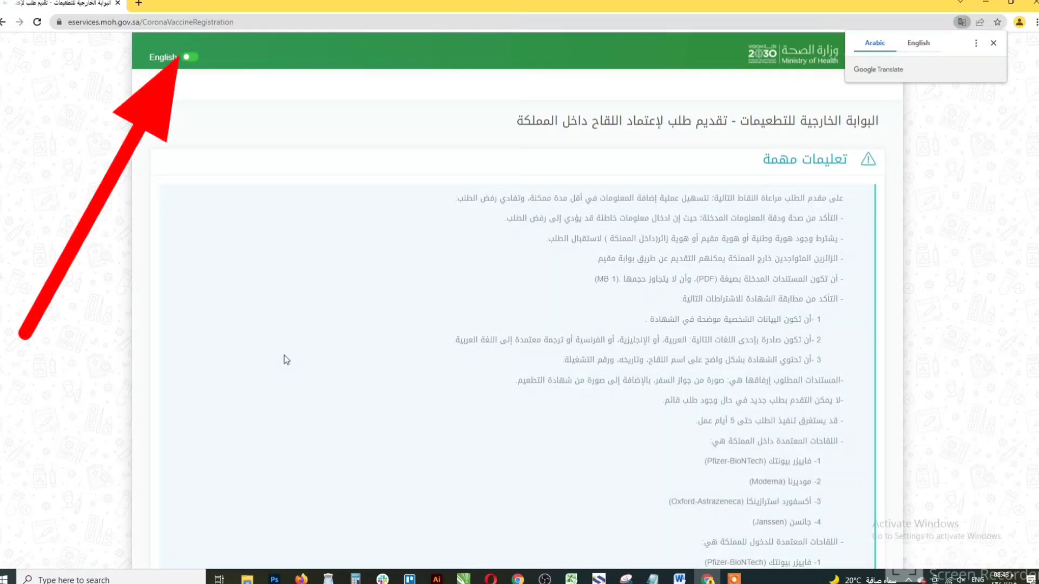
- Switch the registration page to English and confirm the instructions have been read
click(186, 57)
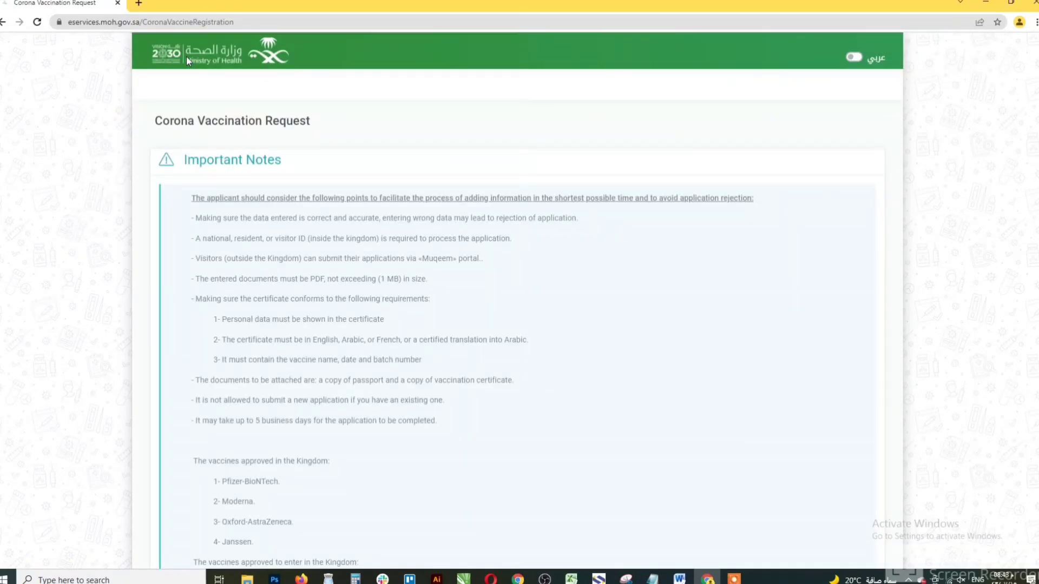
scroll(281, 399, down, 2)
scroll(283, 399, down, 6)
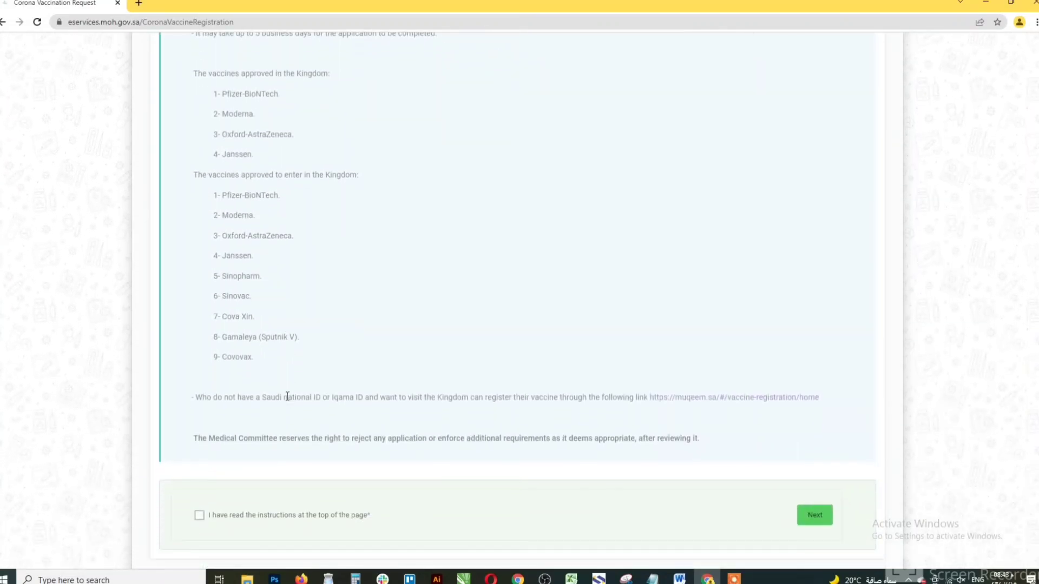
scroll(287, 392, down, 1)
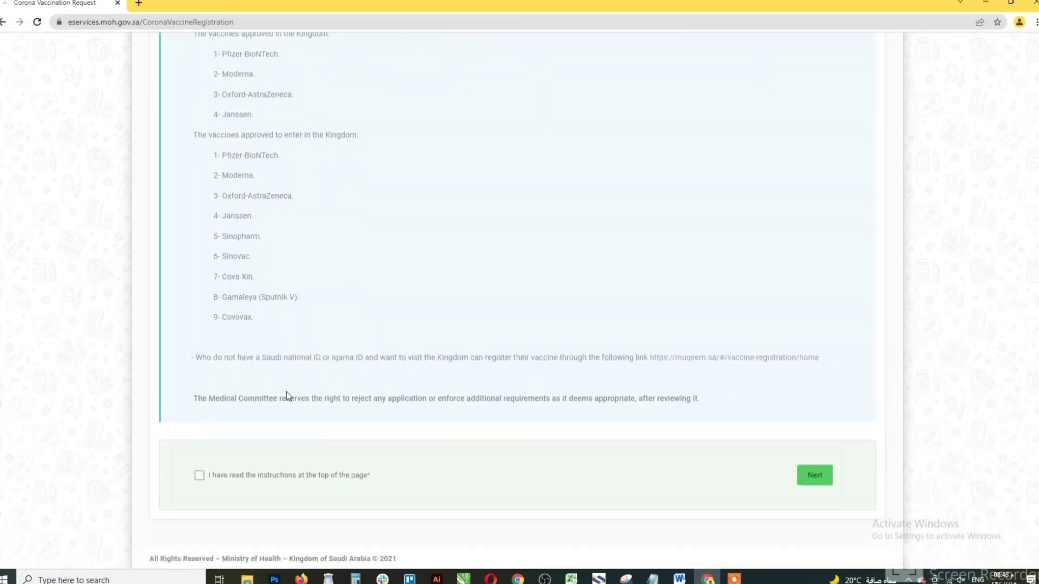
click(199, 474)
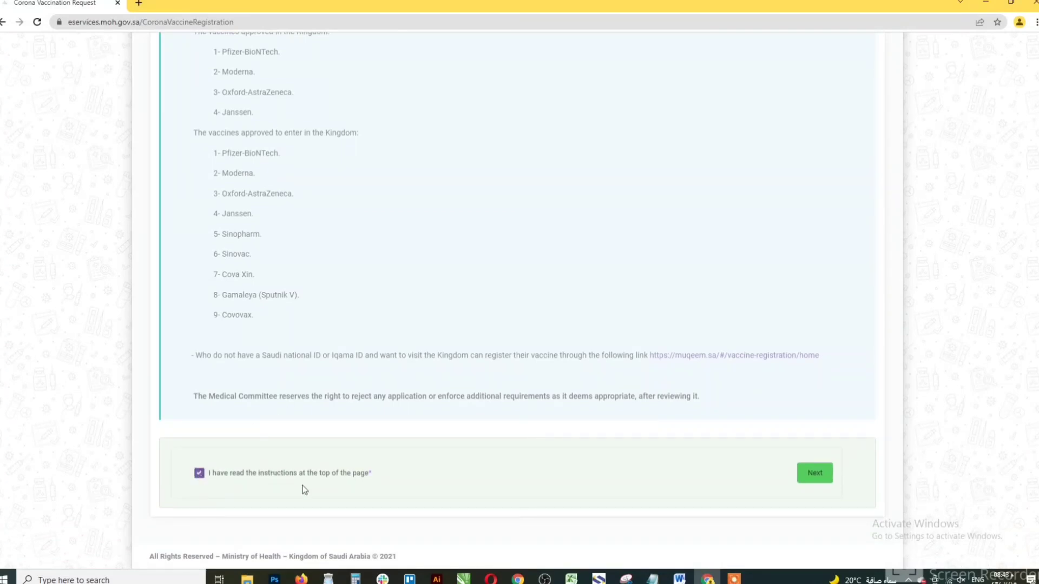
click(809, 476)
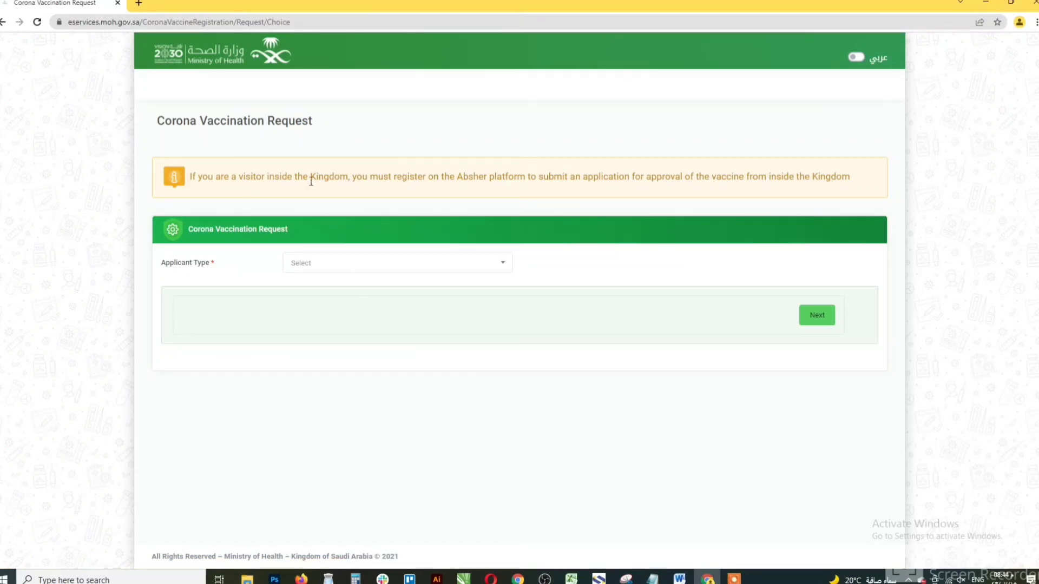
- Choose Saudi Resident as the applicant type and continue to the Iqama details
drag(190, 176, 850, 177)
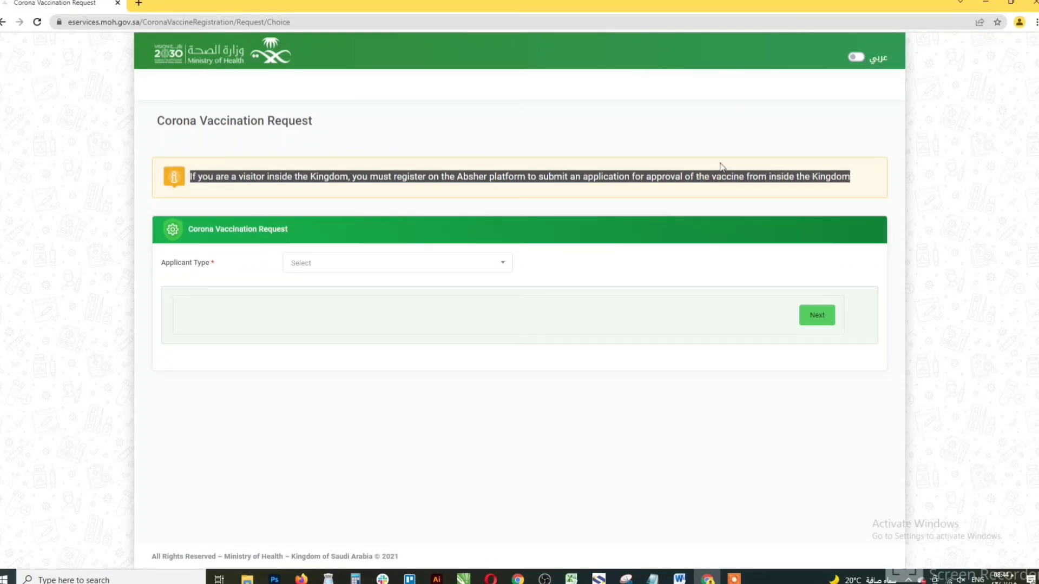
click(427, 267)
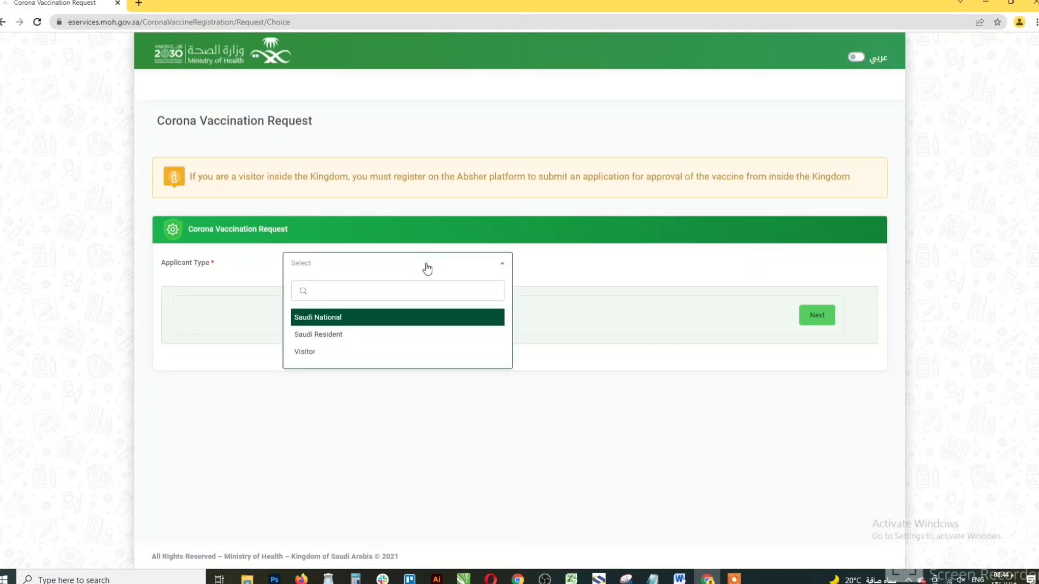
click(324, 340)
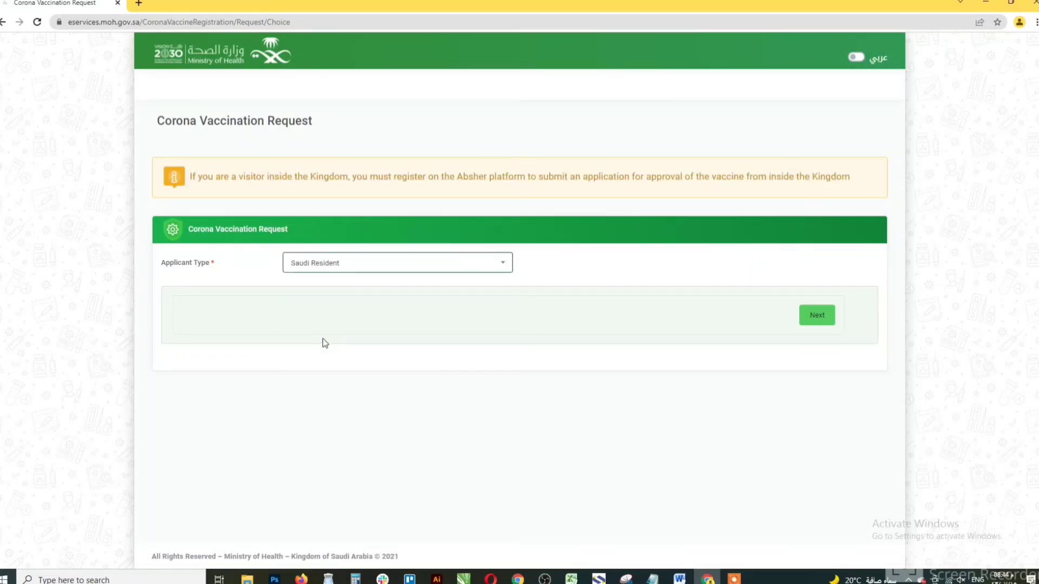
click(817, 316)
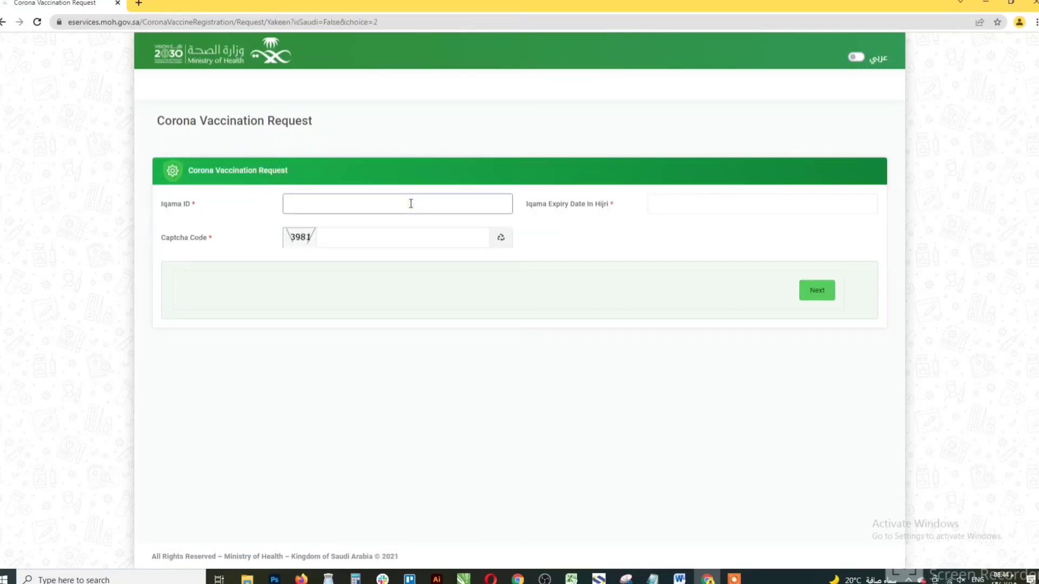
- Copy the resident's Iqama number from the notes file into the Iqama ID field
click(719, 203)
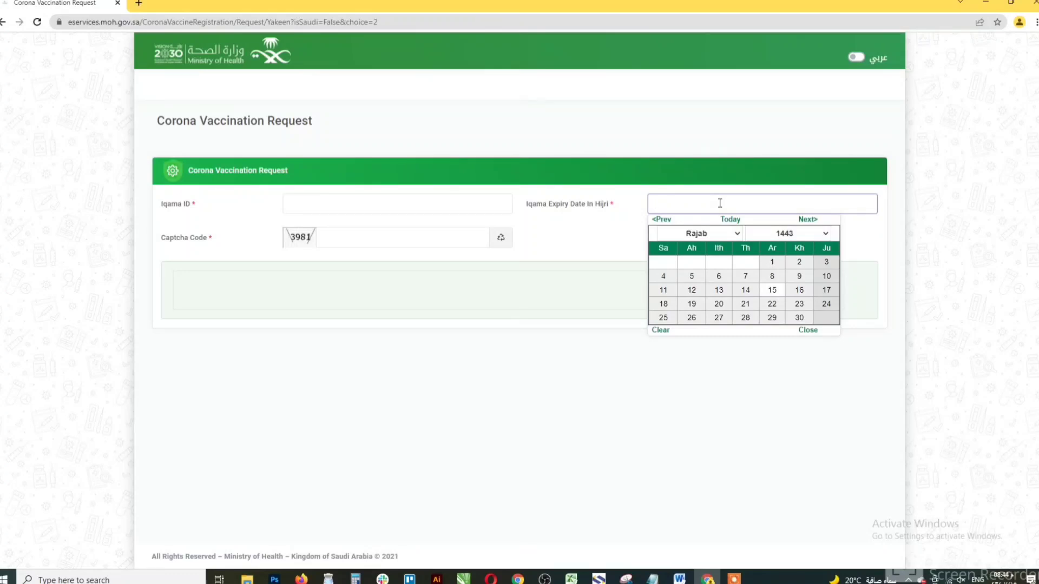
click(438, 238)
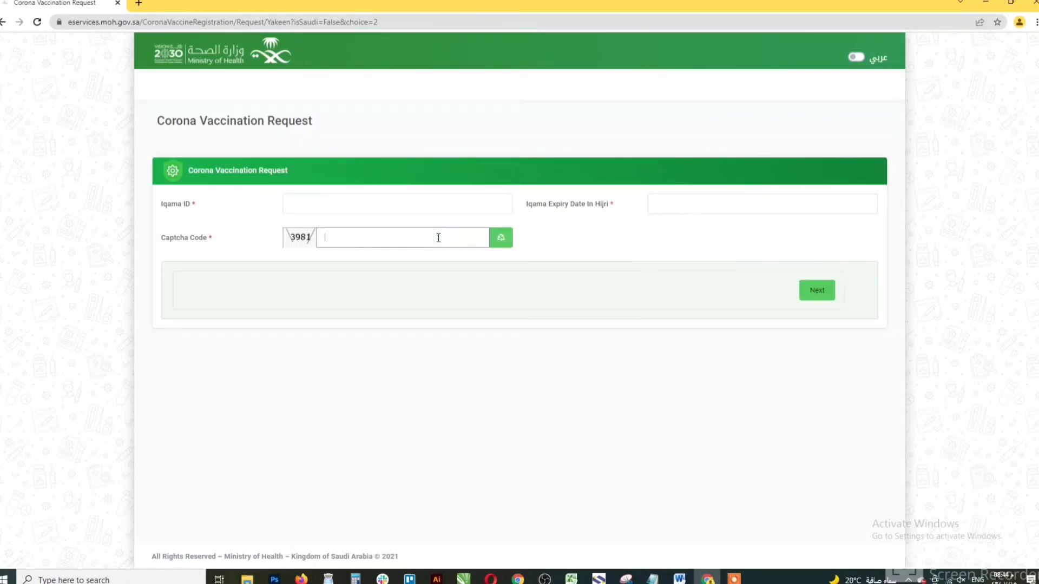
click(652, 578)
click(679, 531)
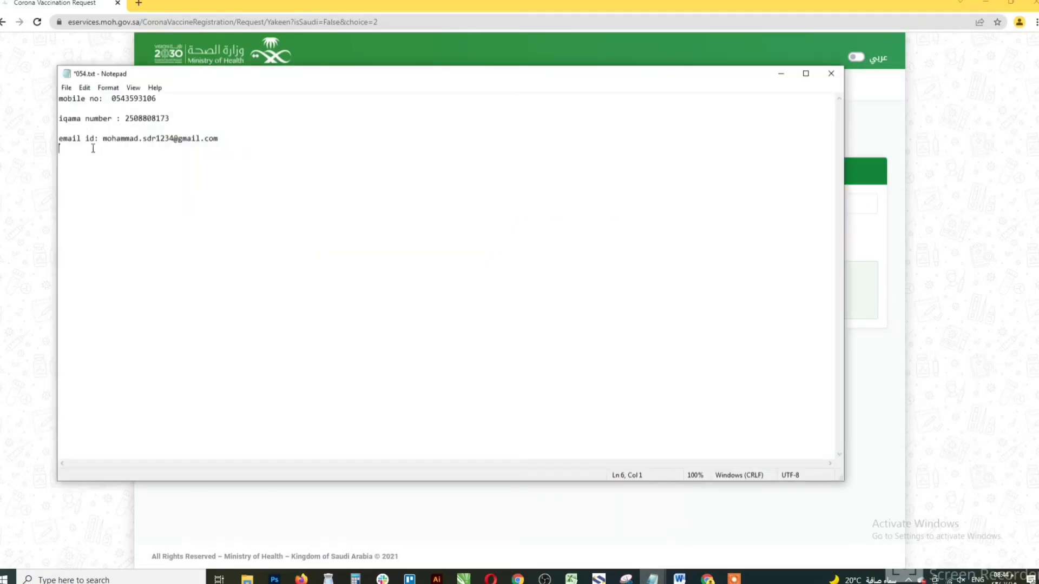
drag(125, 119, 171, 119)
key(ctrl+c)
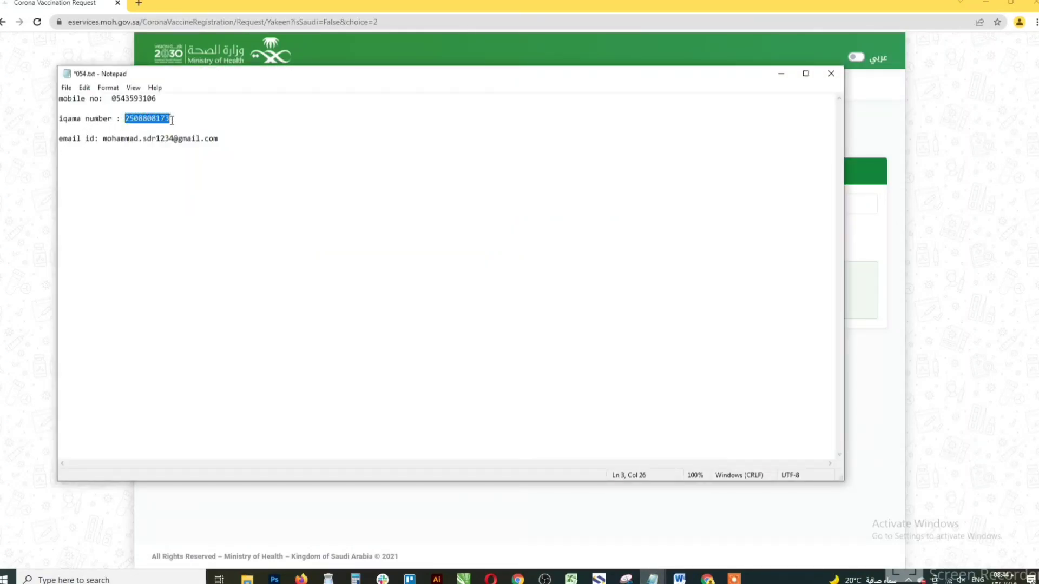
key(alt+Tab)
click(318, 207)
key(ctrl+v)
key(Tab)
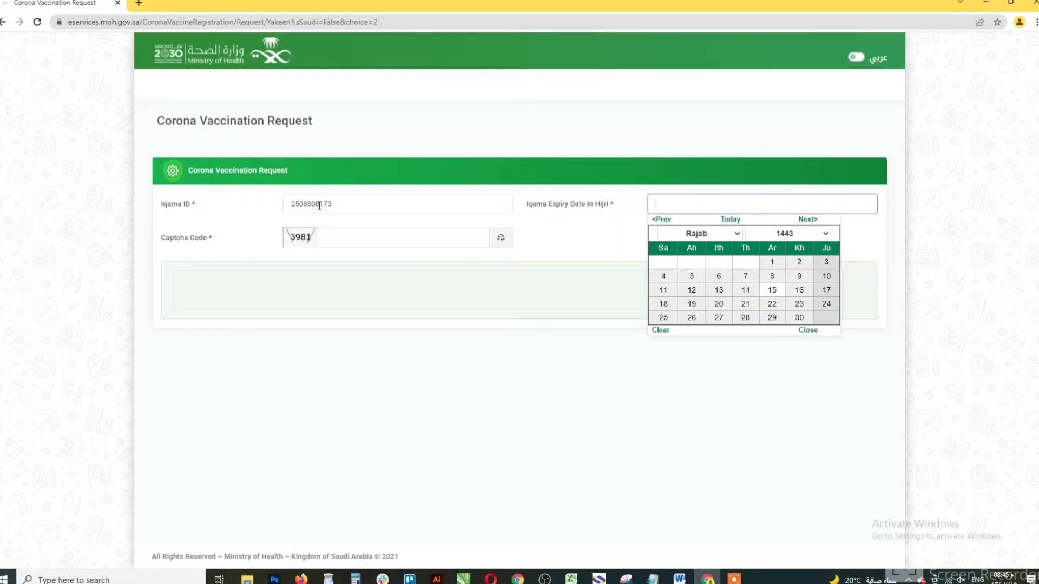
- Enter the captcha code and submit the Iqama details with expiry date 05-09-1444
click(359, 237)
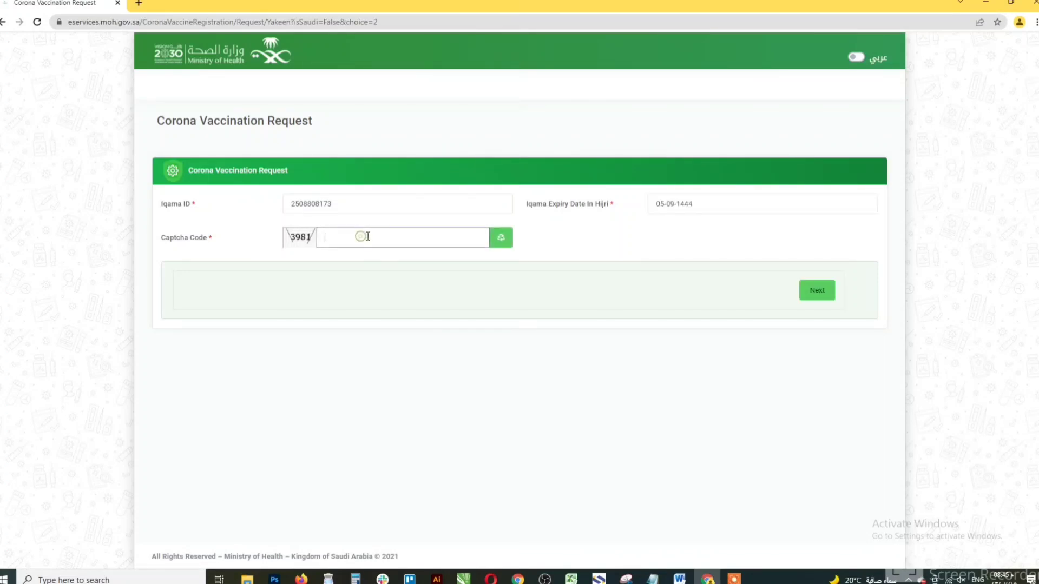
text(3981)
click(816, 290)
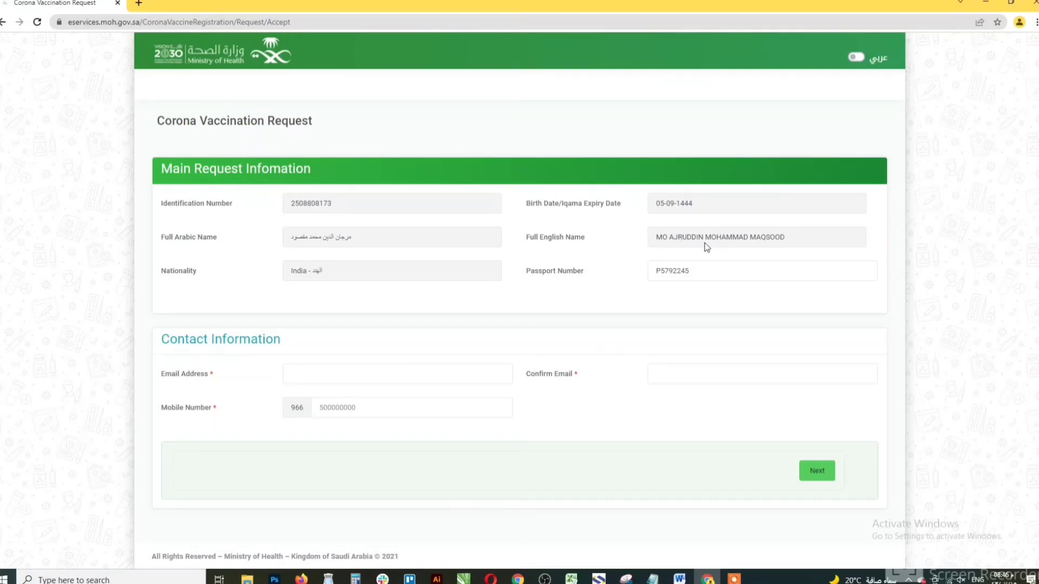
- Enter the applicant's e-mail address in both Email Address and Confirm Email
double_click(698, 272)
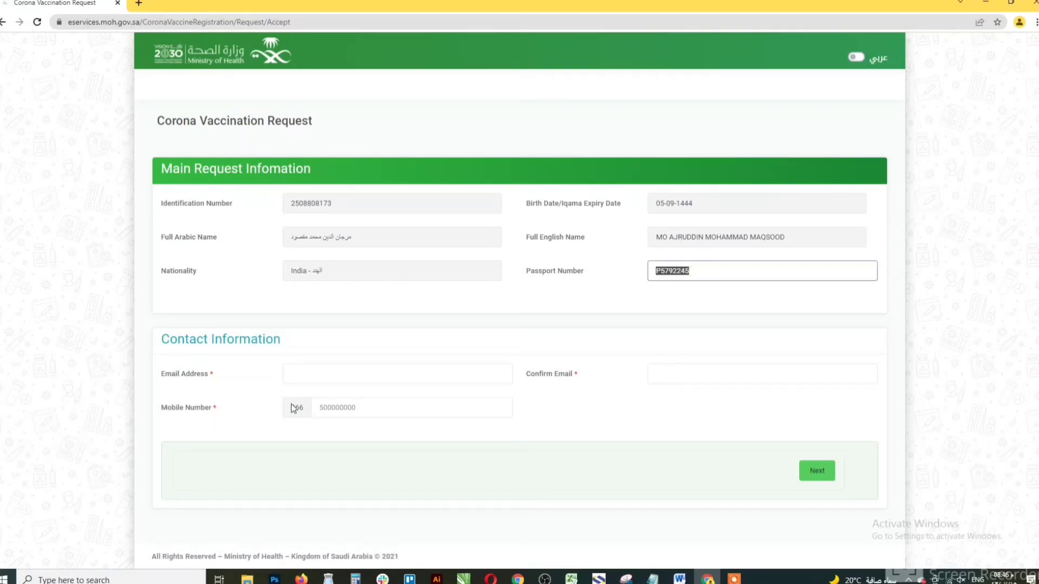
click(312, 372)
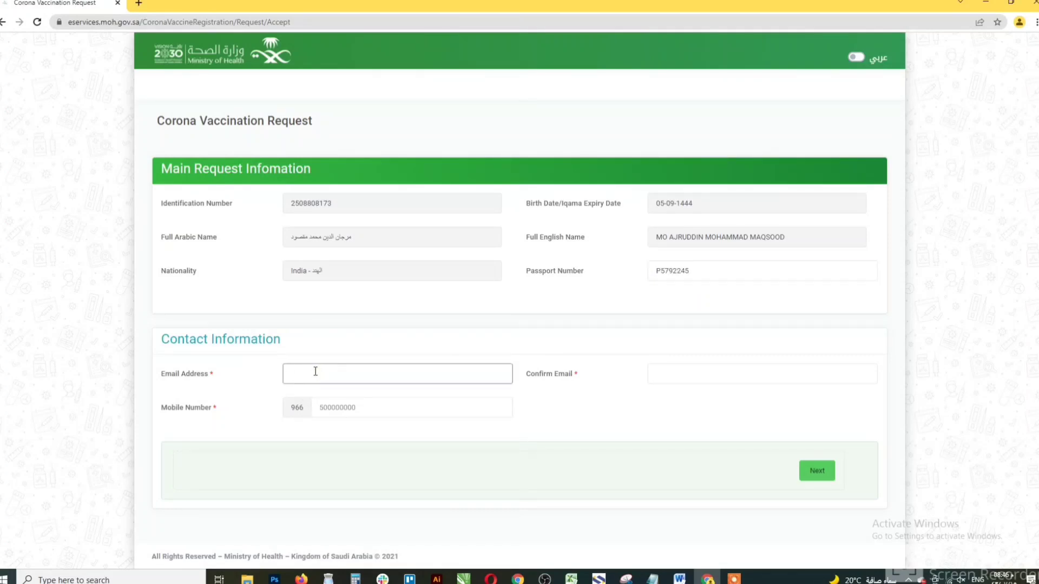
key(alt+Tab)
click(147, 145)
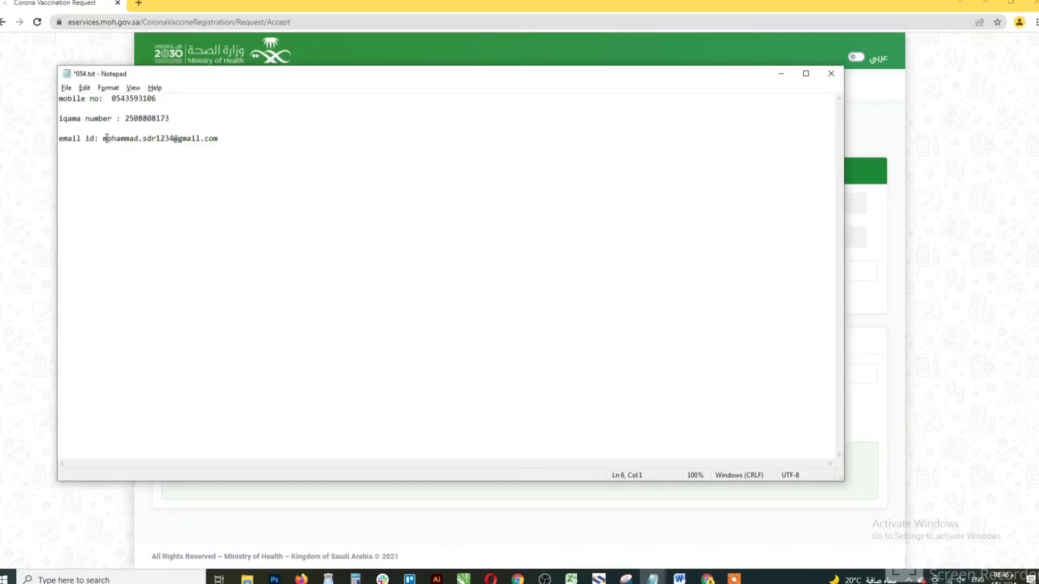
drag(103, 138, 225, 139)
key(ctrl+c)
key(alt+Tab)
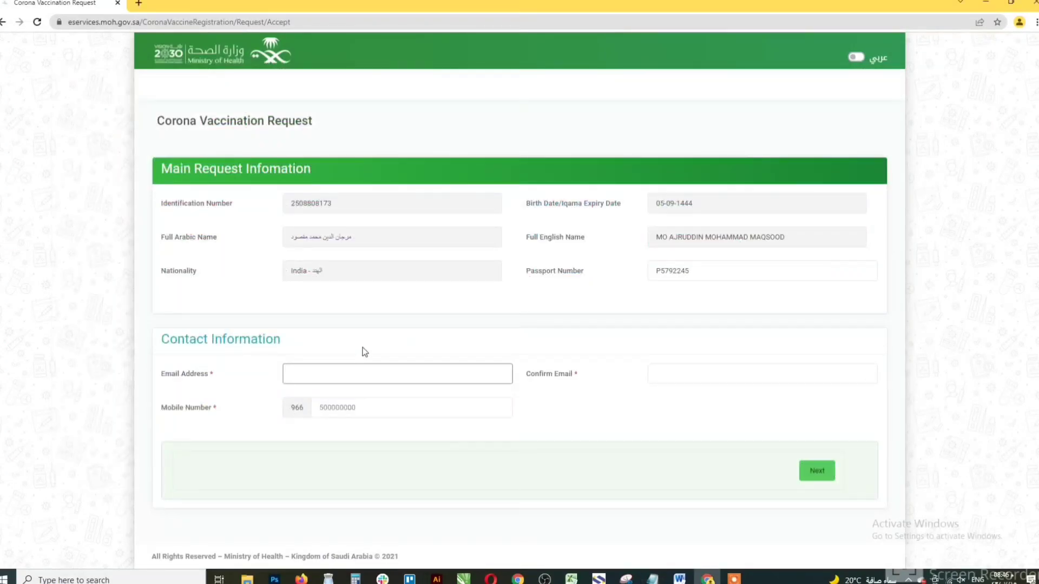
click(381, 372)
key(Tab)
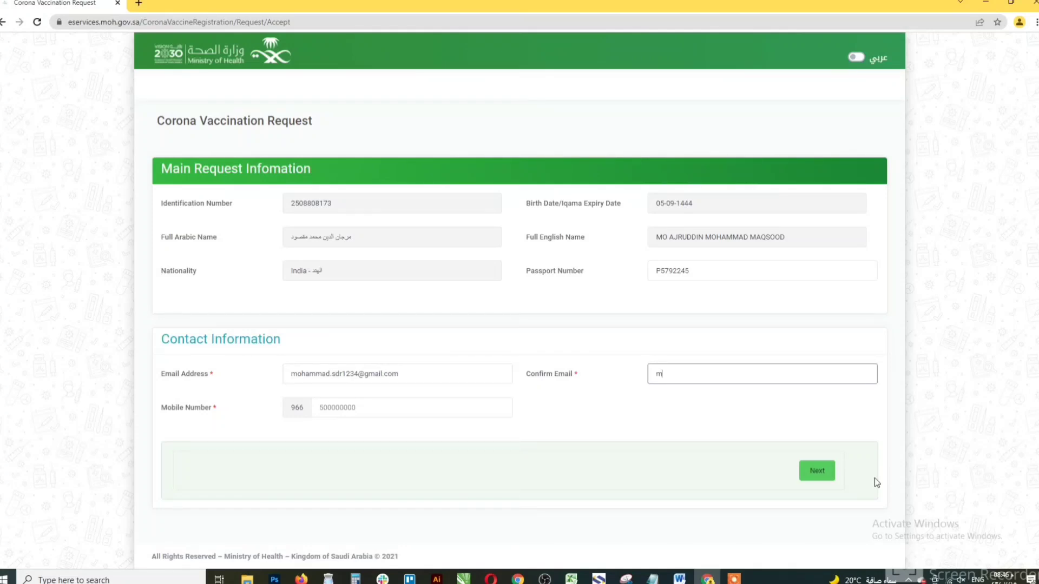
key(Tab)
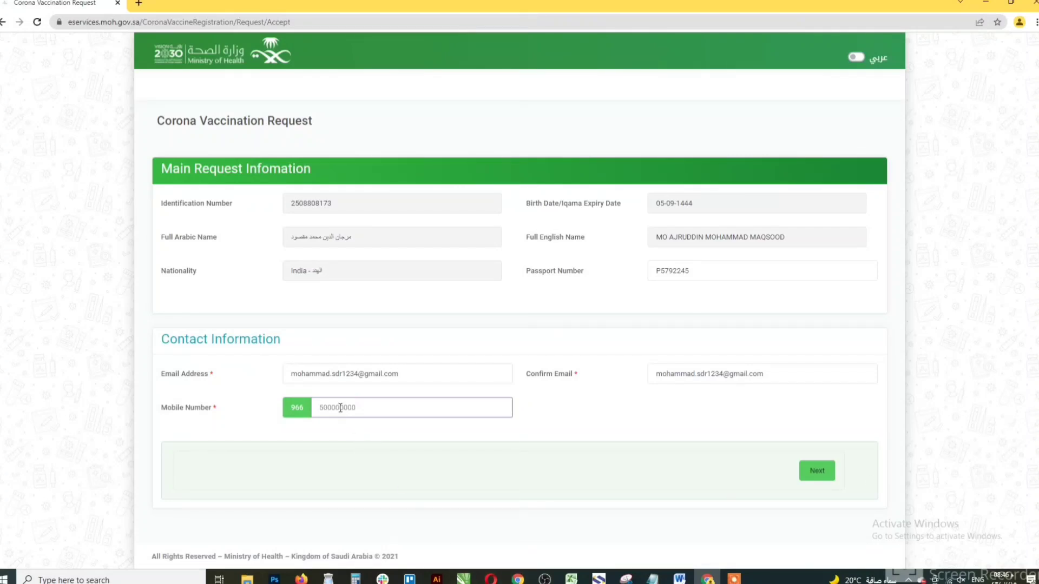
- Paste the mobile number from the notes, without the leading 0, after the 966 prefix
key(alt+Tab)
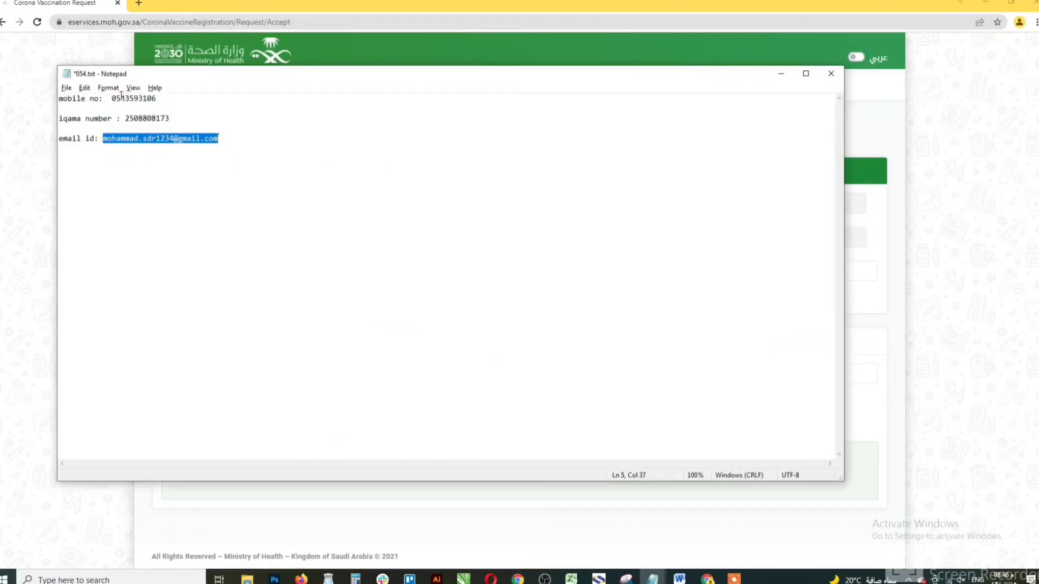
drag(116, 99, 156, 99)
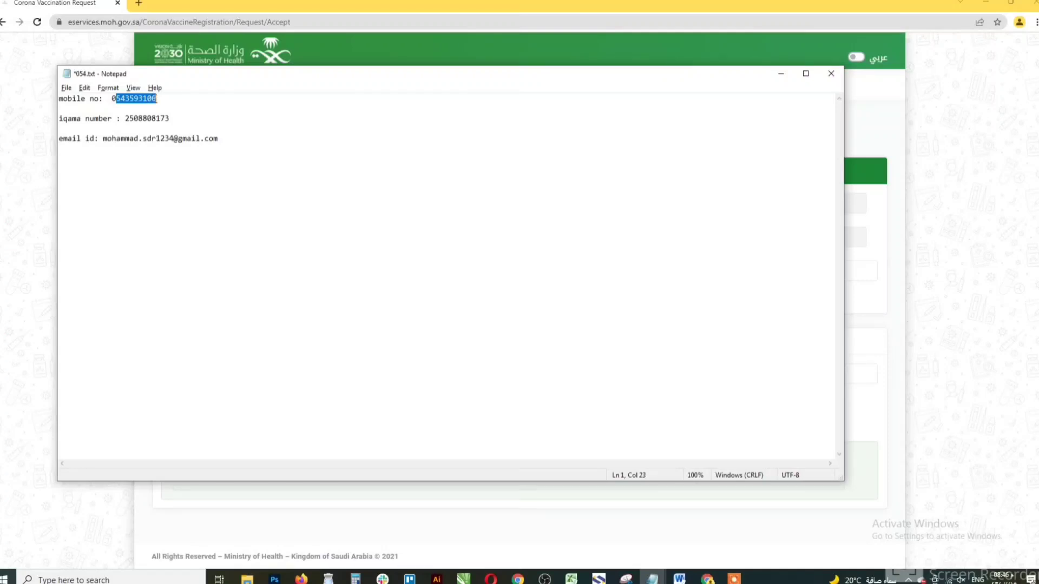
key(ctrl+c)
key(alt+Tab)
key(ctrl+v)
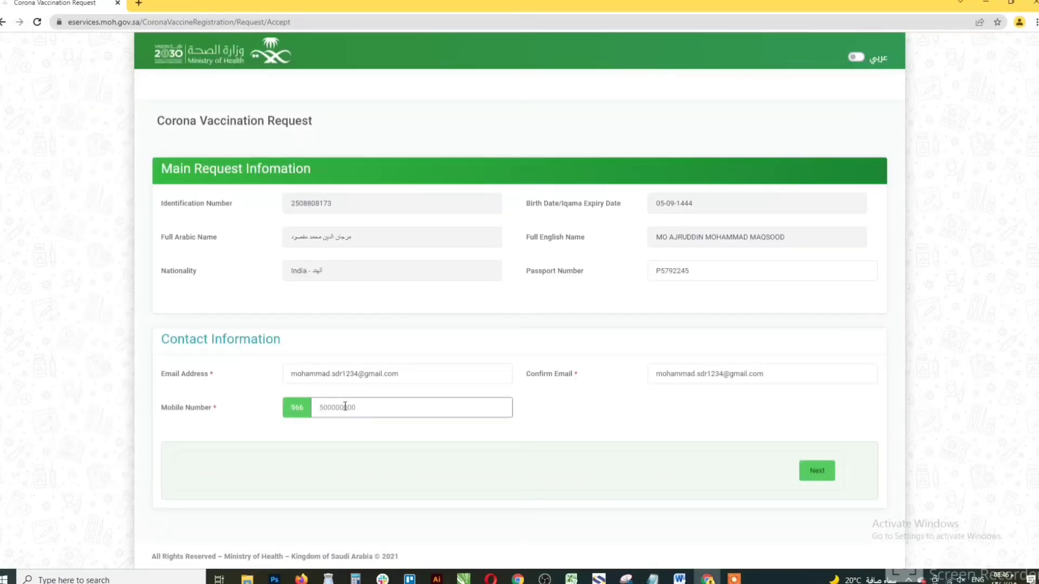
- Submit the contact details and verify them with the received one-time code
click(817, 472)
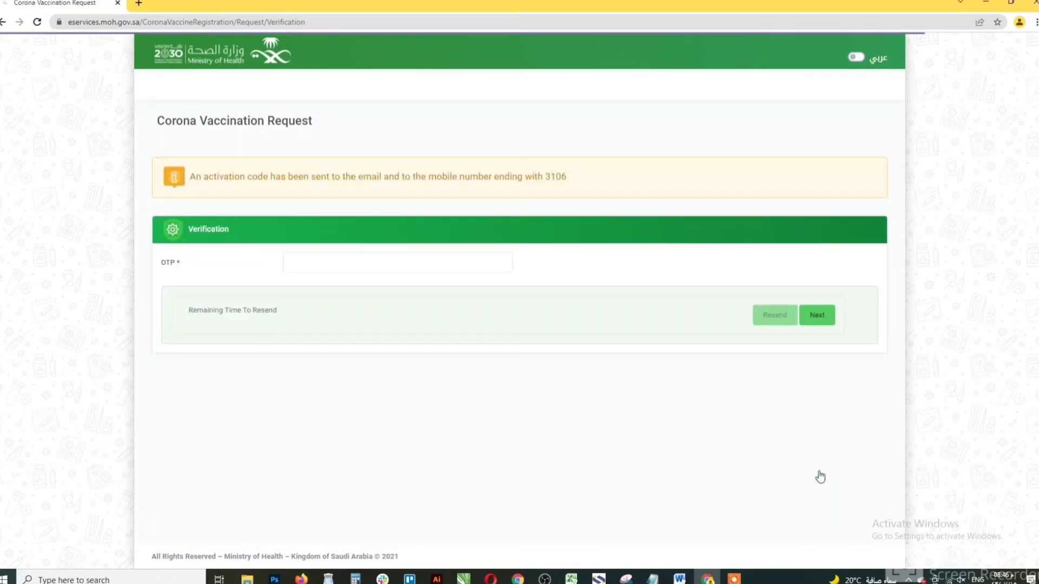
click(333, 264)
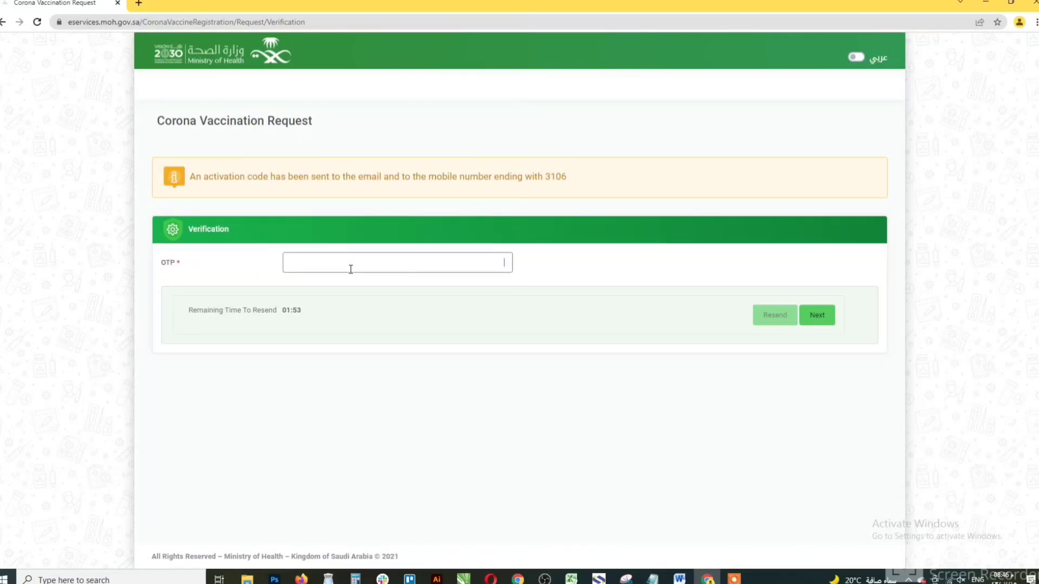
click(815, 320)
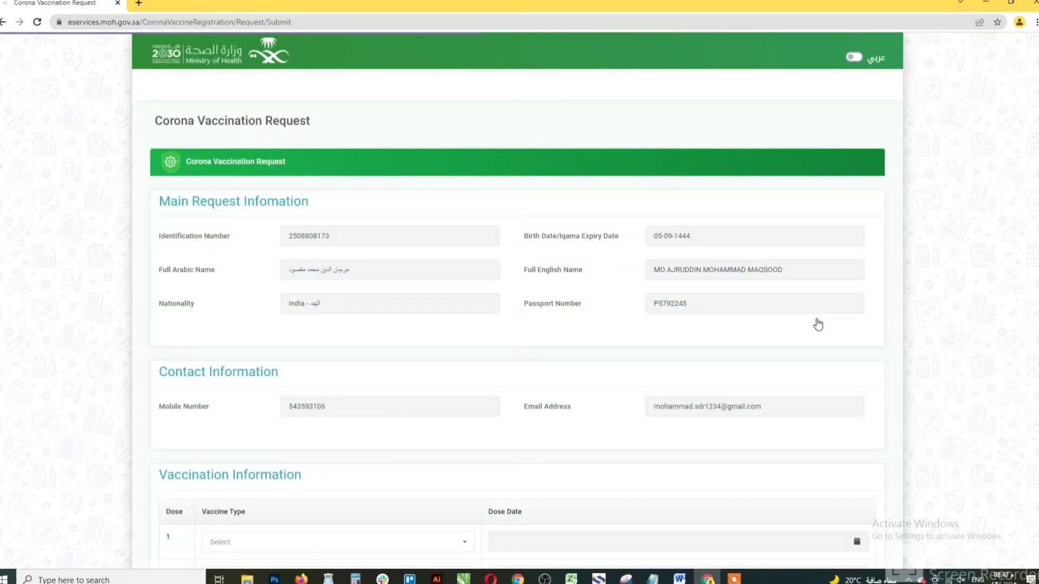
- Set dose 1's vaccine type to AstraZeneca in the Vaccination Information table
scroll(552, 403, down, 2)
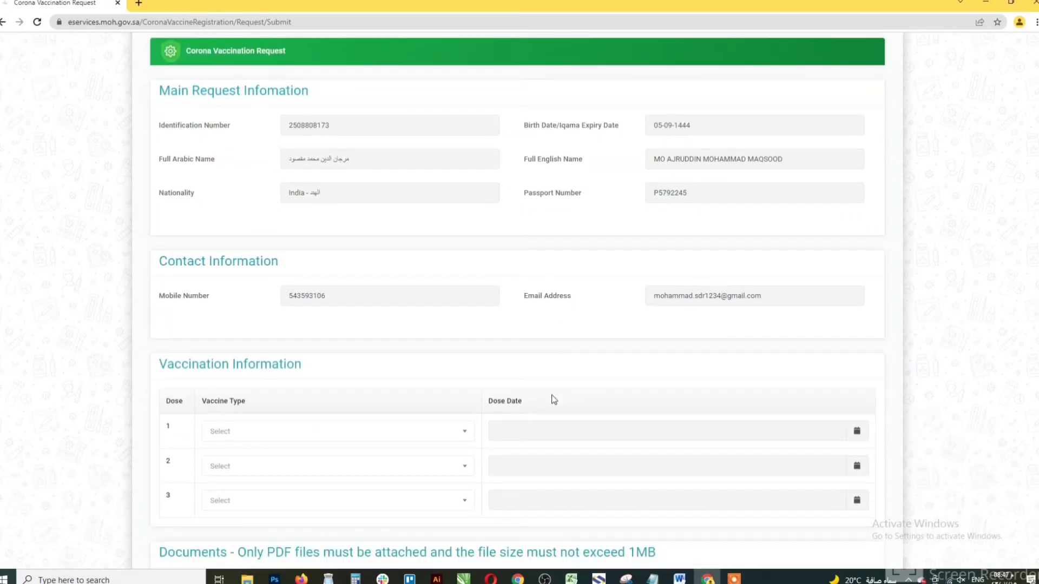
scroll(314, 357, down, 1)
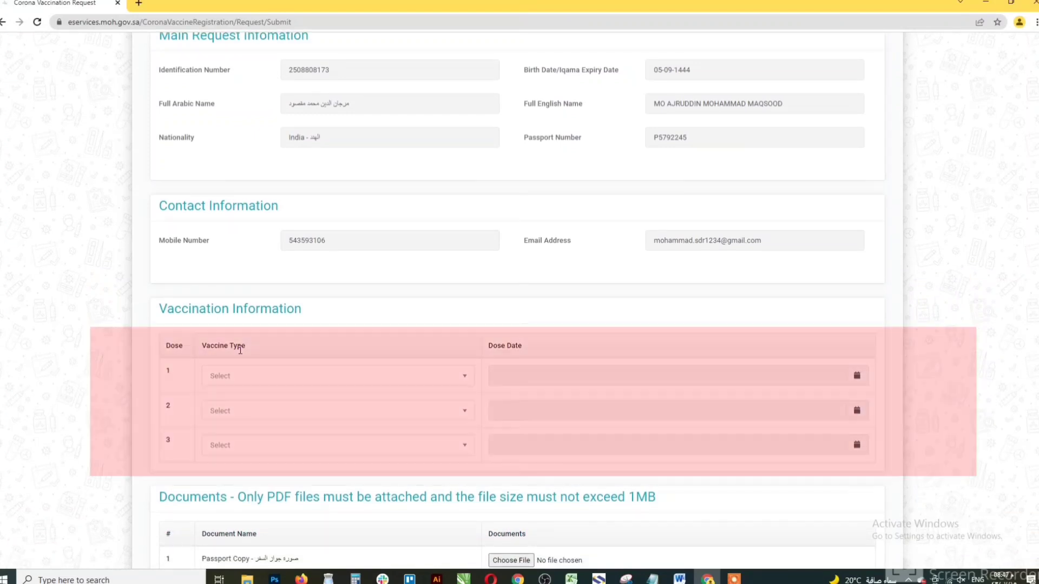
click(268, 382)
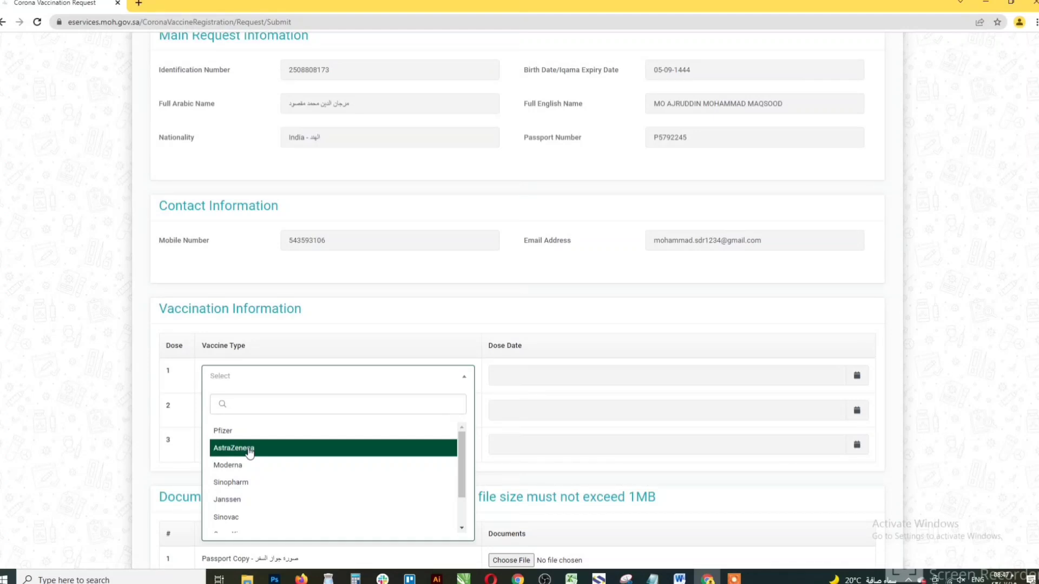
click(249, 452)
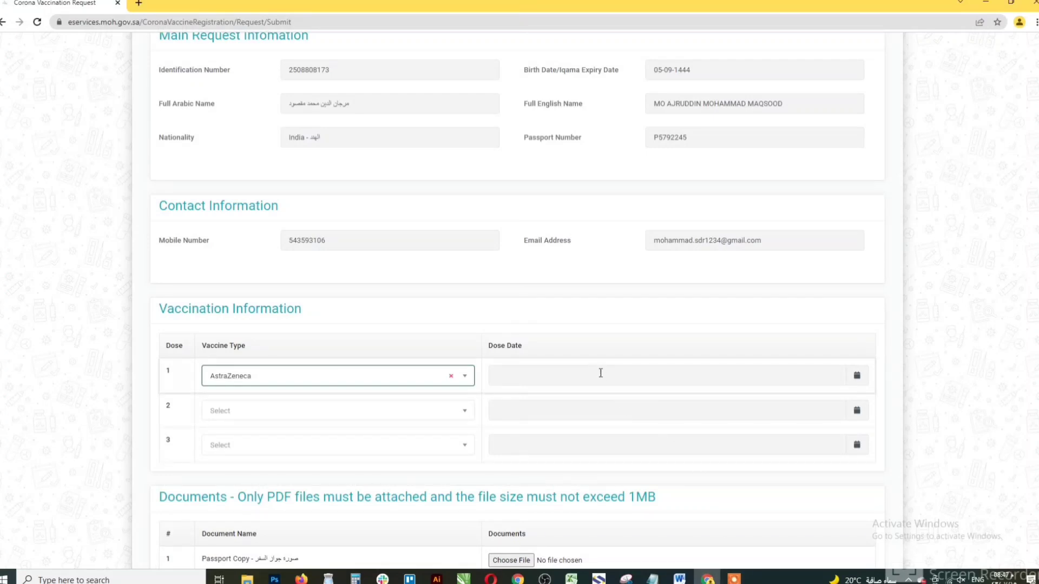
- Open vaccine.pdf from the maksood folder and read dose dates 2021-08-02 and 2021-11-26
key(alt+Tab)
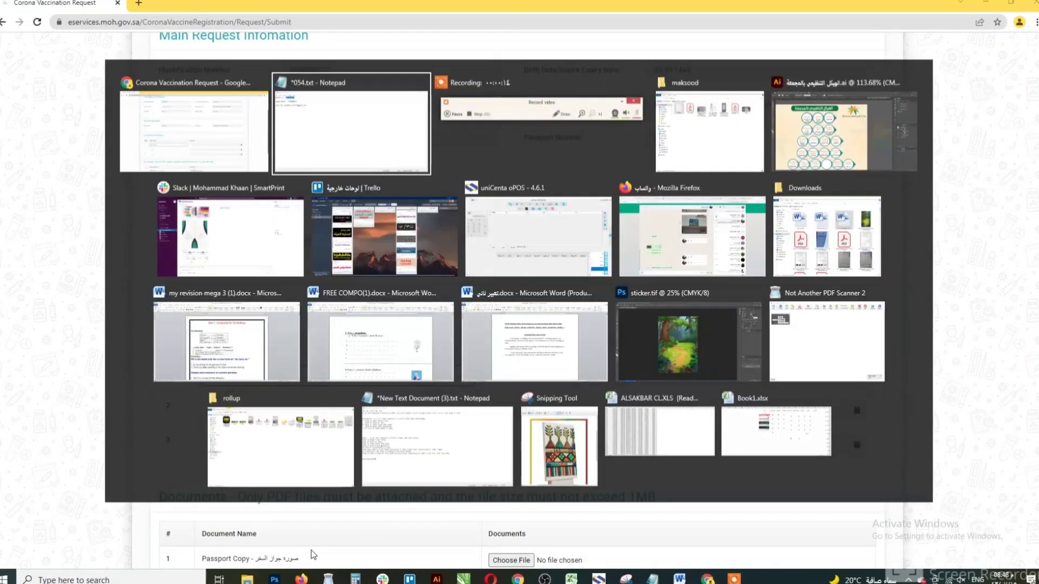
key(alt+Tab)
key(Tab)
key(alt+Tab)
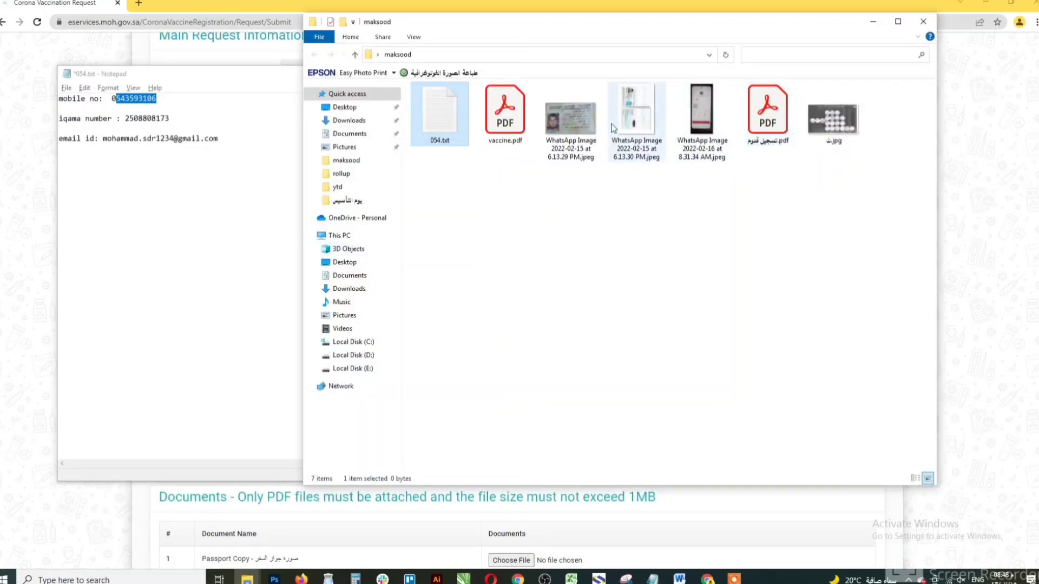
double_click(505, 111)
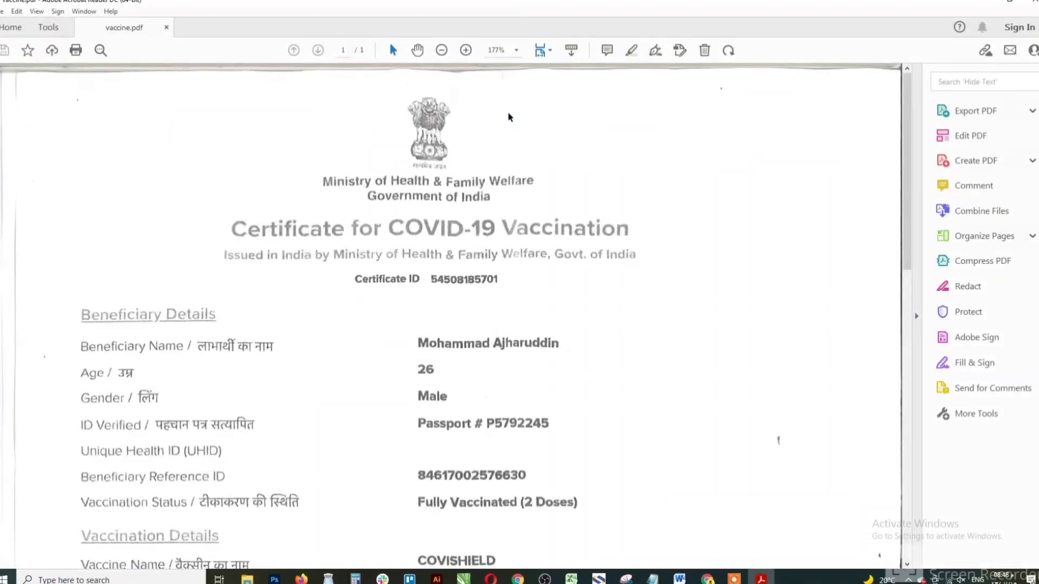
scroll(475, 398, down, 5)
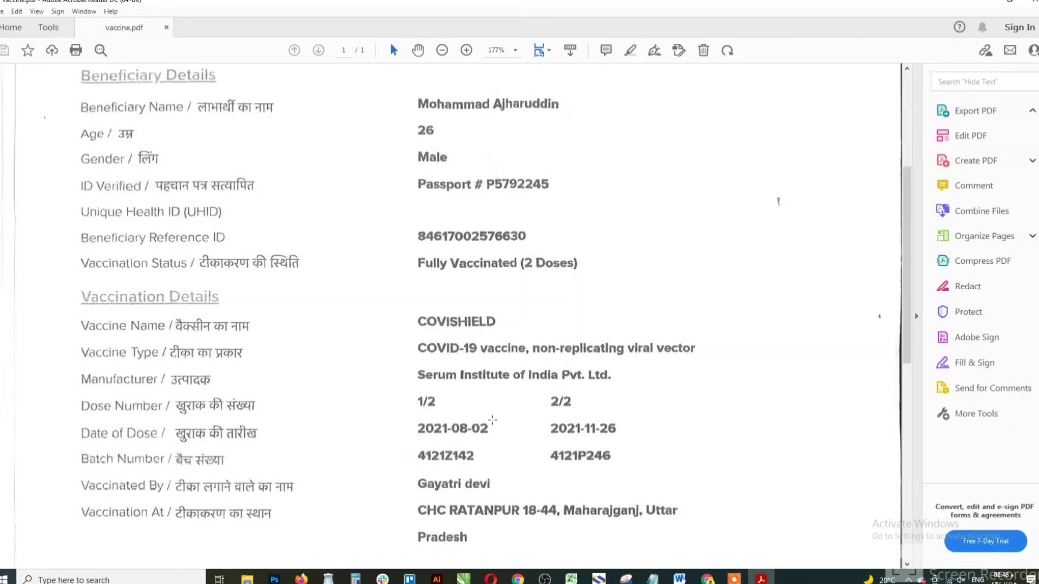
key(ctrl+1)
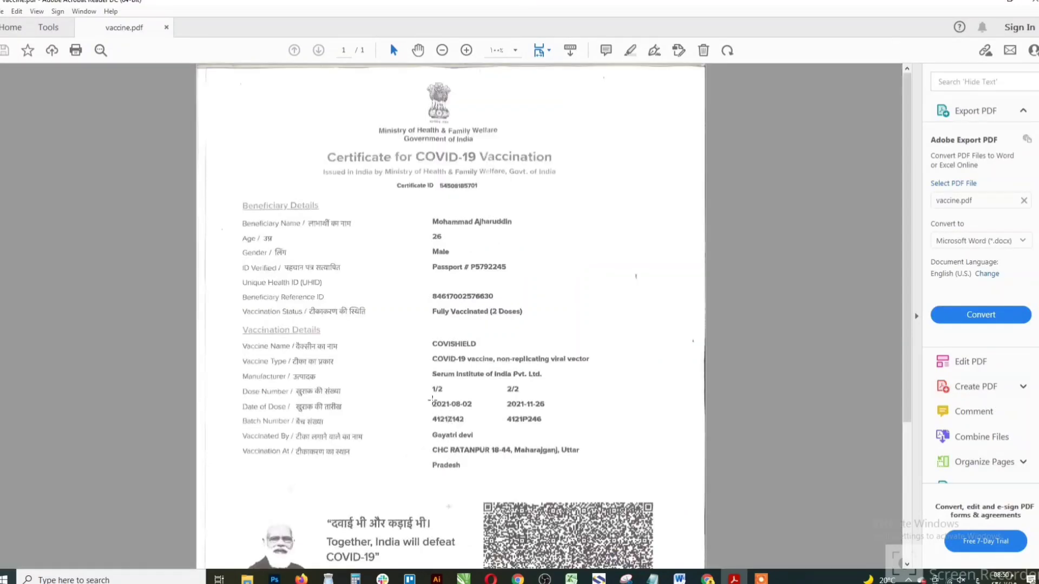
drag(428, 394, 479, 406)
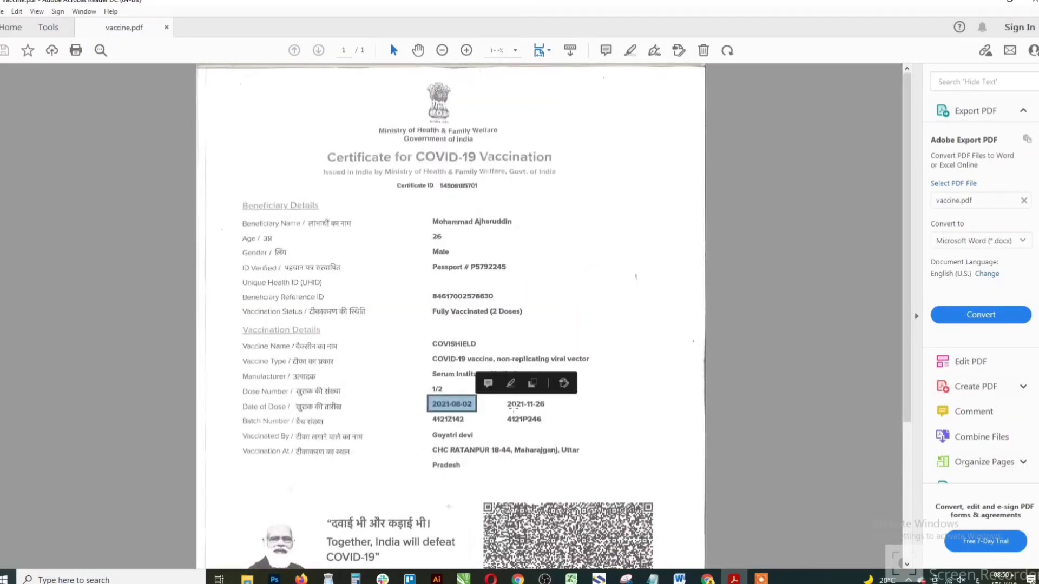
drag(500, 401, 558, 414)
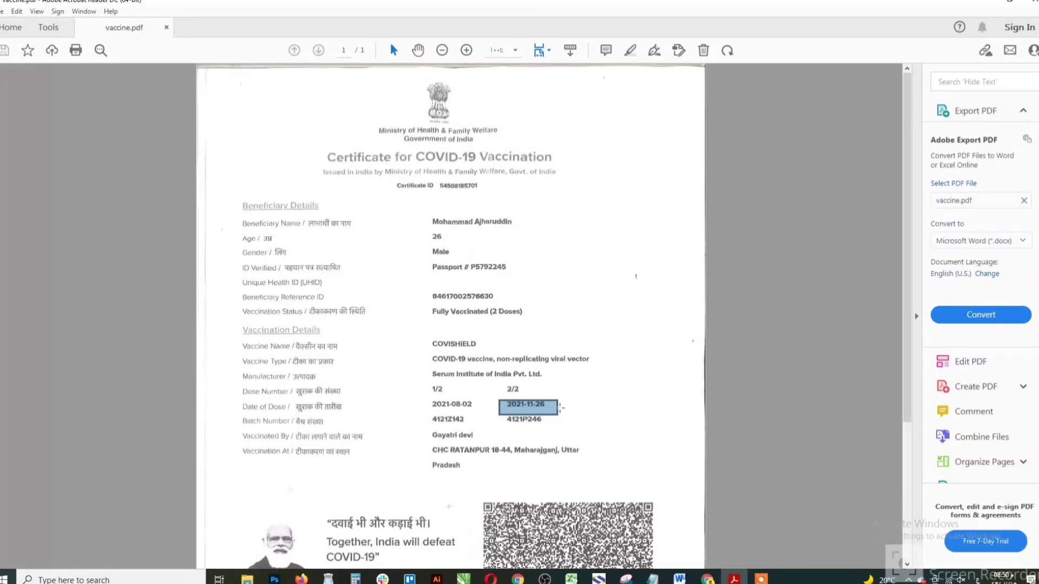
key(alt+Tab)
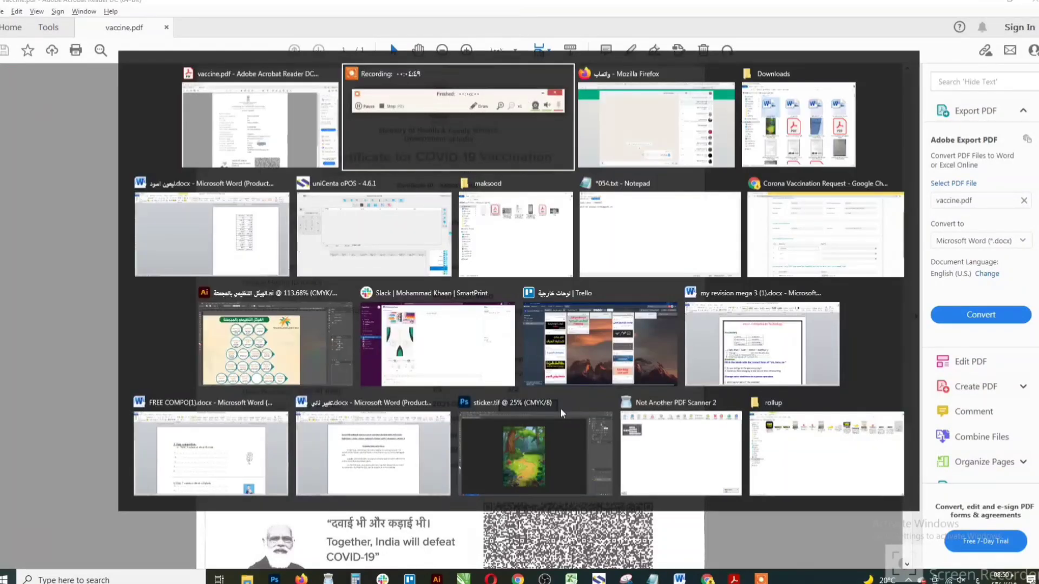
- Date dose 1 02-08-2021 and set dose 2 to AstraZeneca on 26-11-2021
key(alt+Tab)
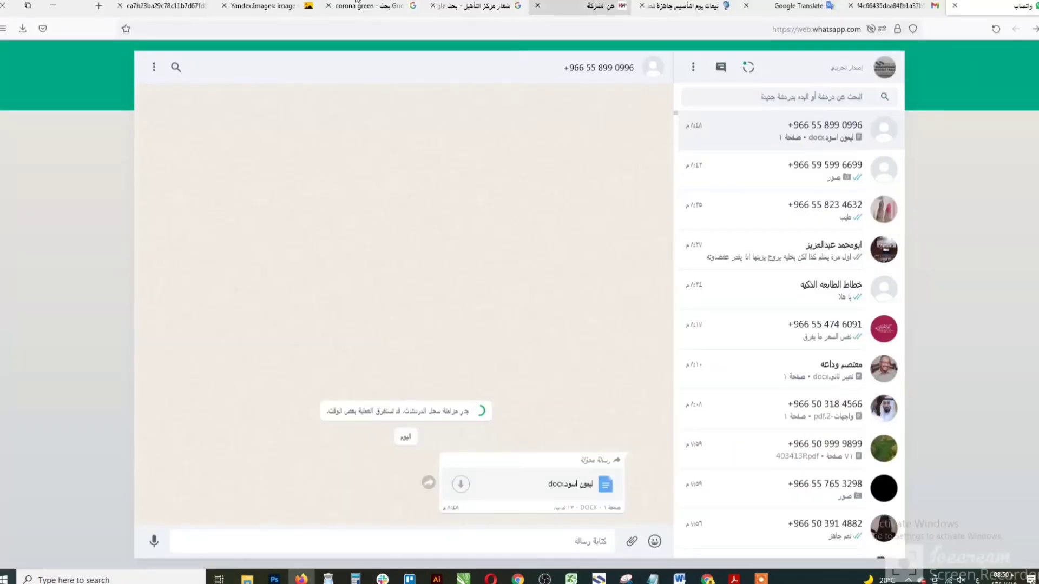
click(708, 579)
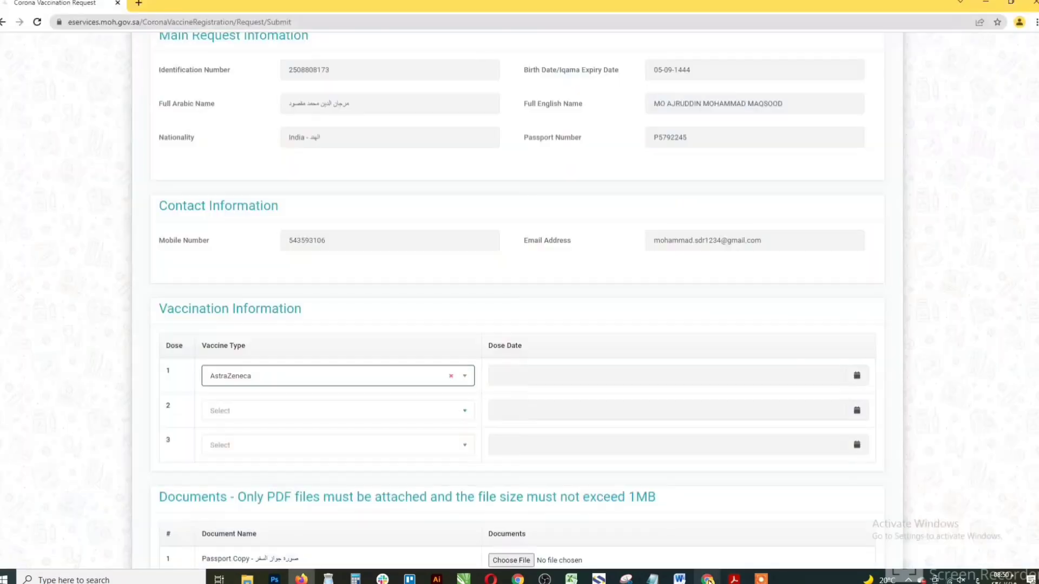
click(616, 372)
click(596, 402)
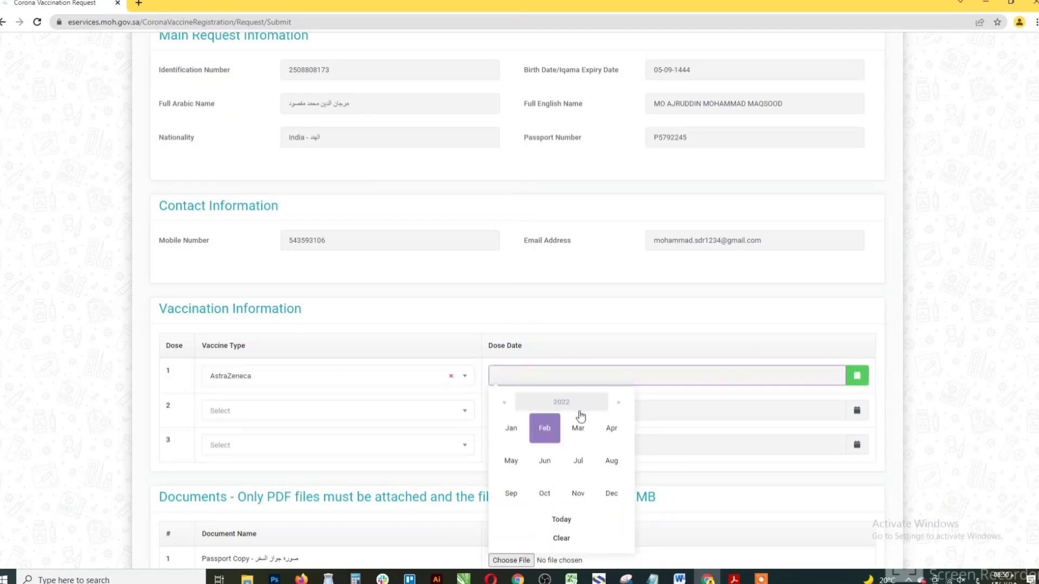
click(571, 403)
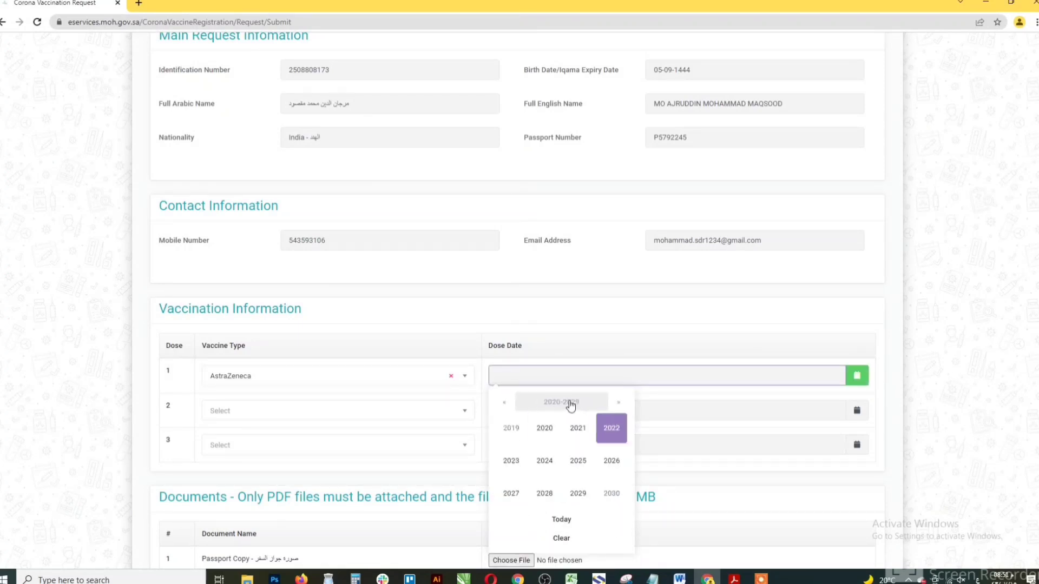
click(578, 428)
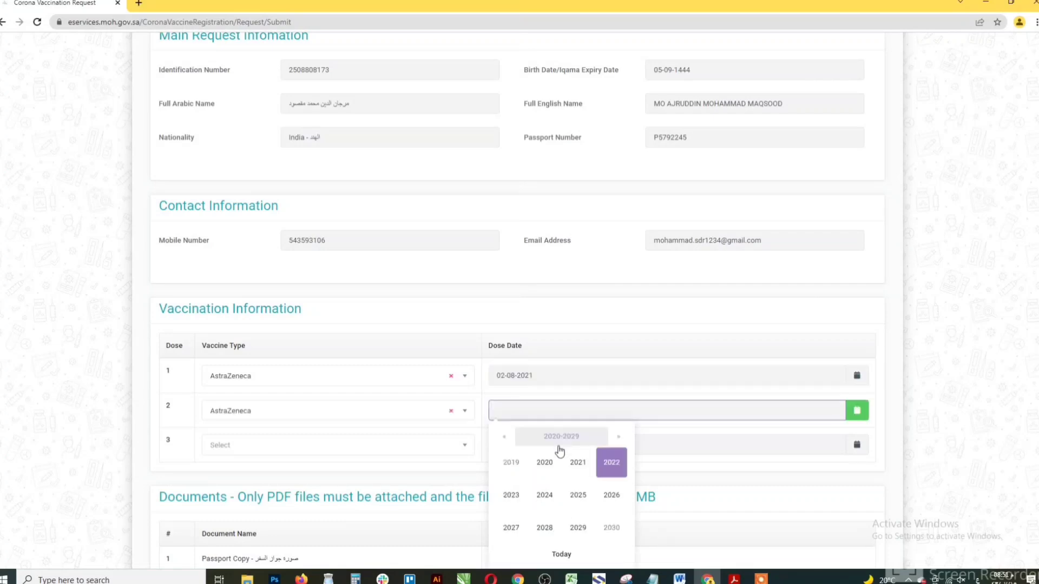
click(577, 467)
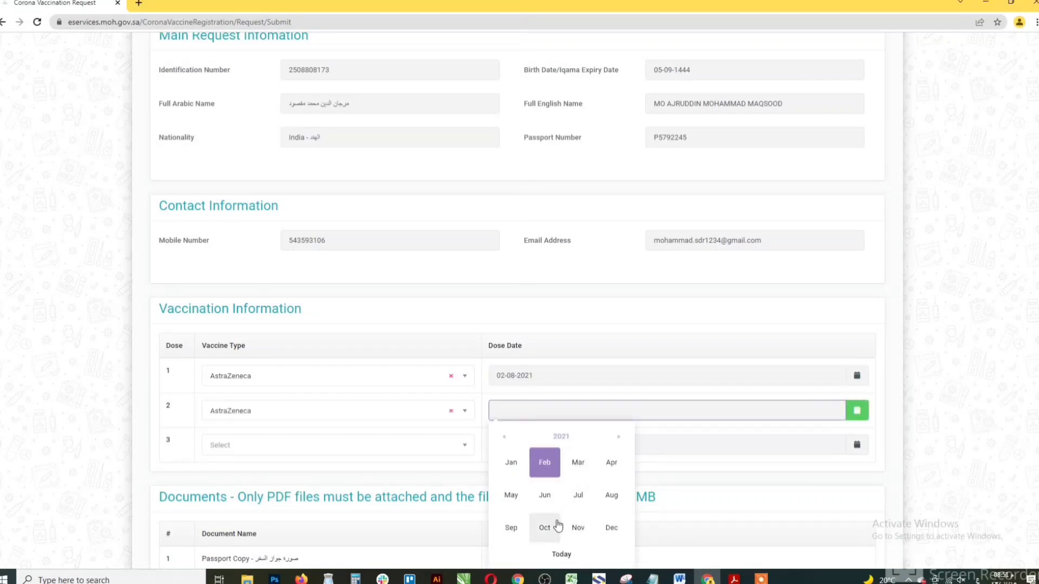
click(578, 528)
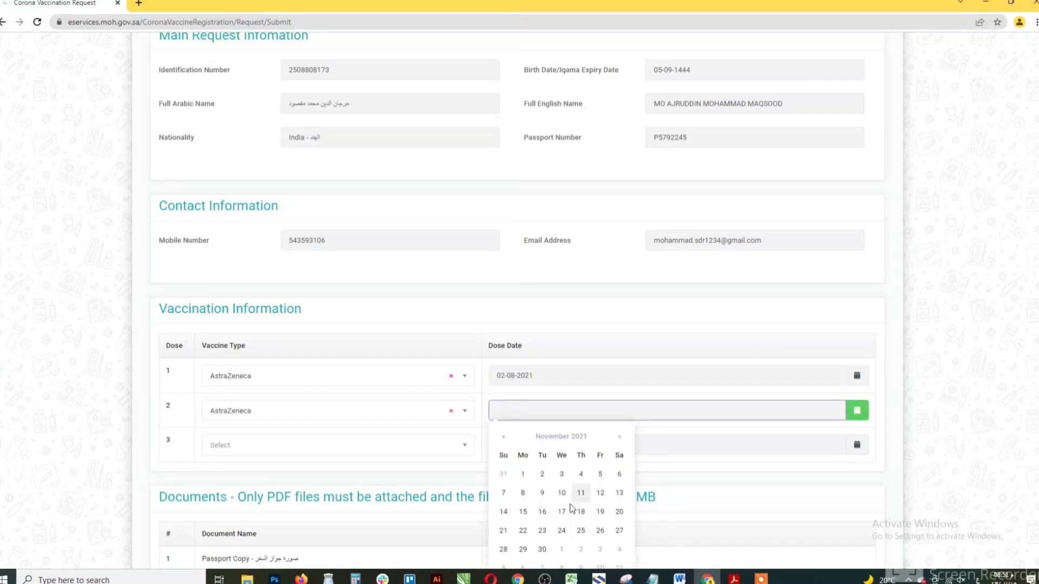
click(600, 530)
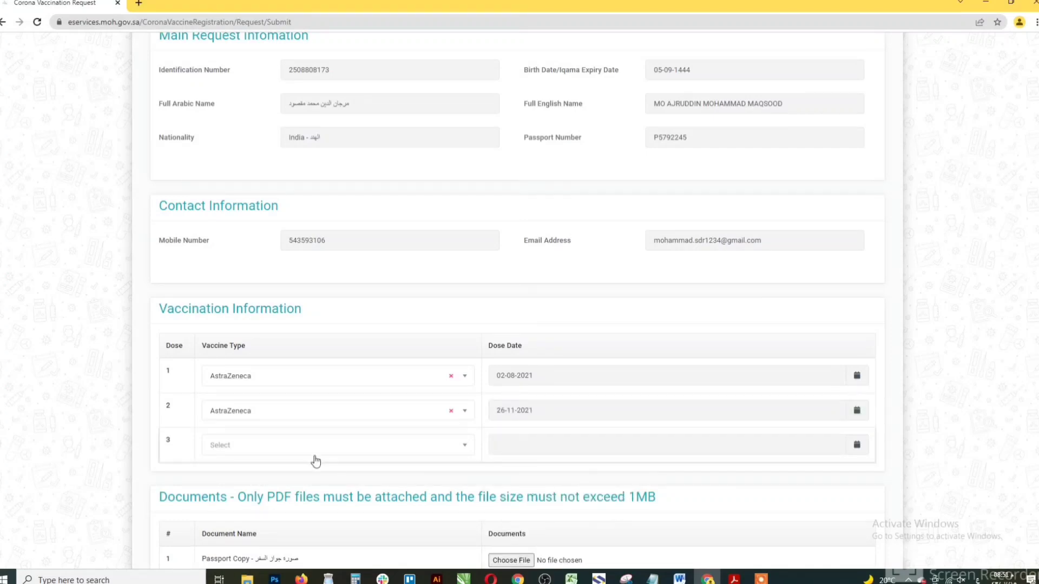
- Attach the 6.13.30 PM WhatsApp image from the maksood folder as the Passport Copy
scroll(438, 459, down, 4)
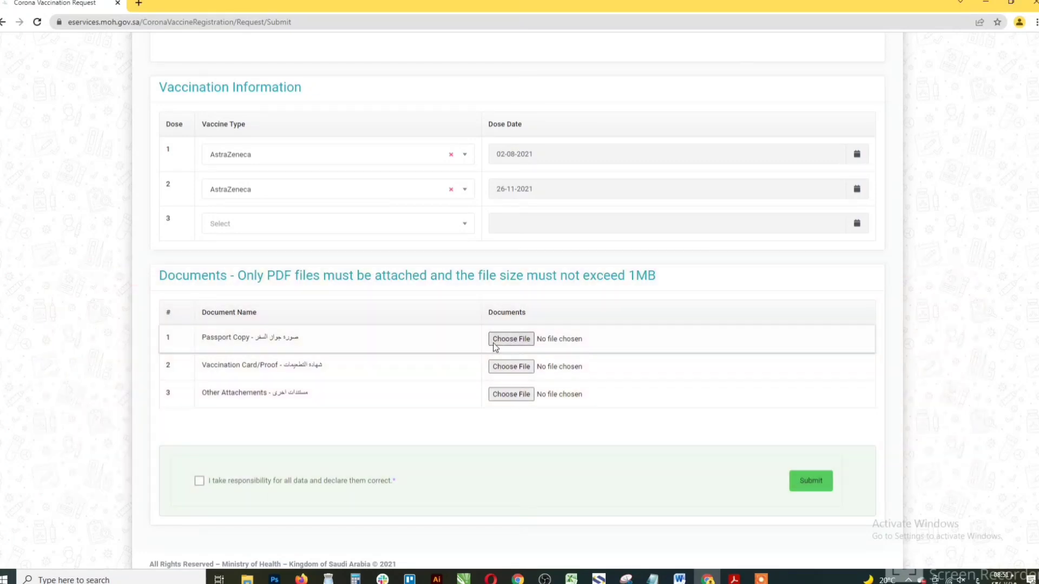
click(497, 346)
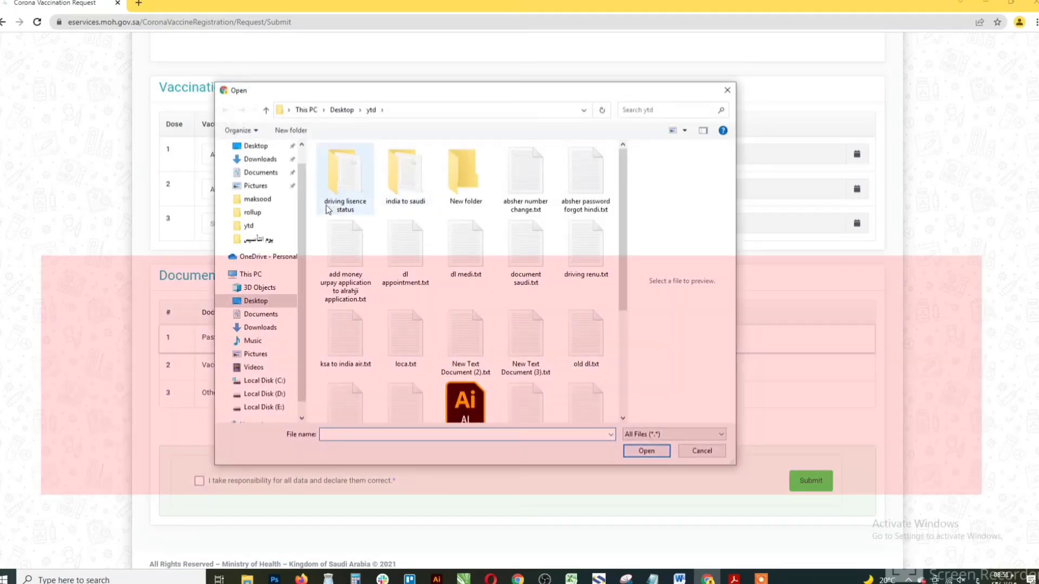
click(255, 145)
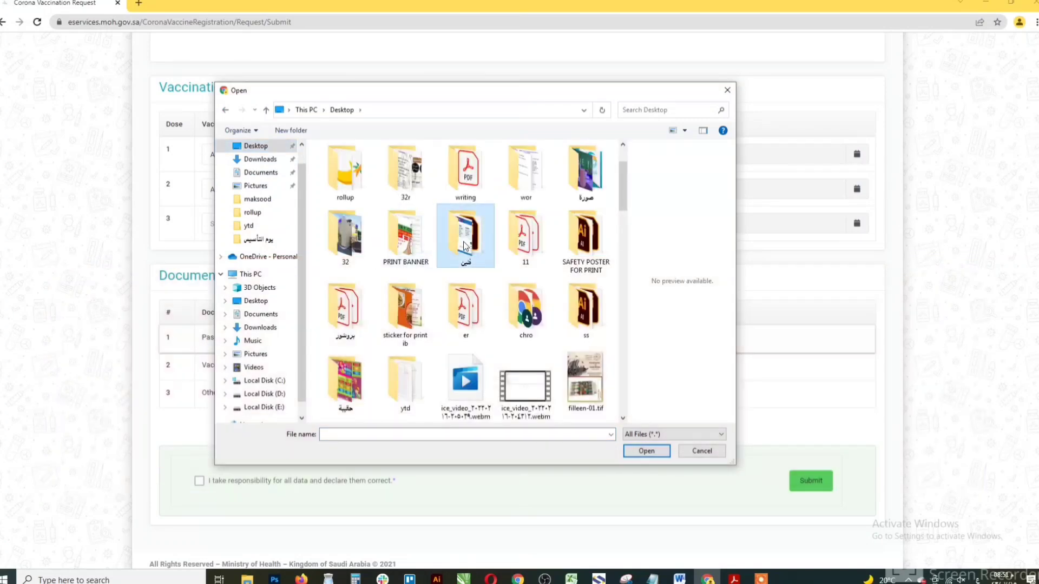
key(m)
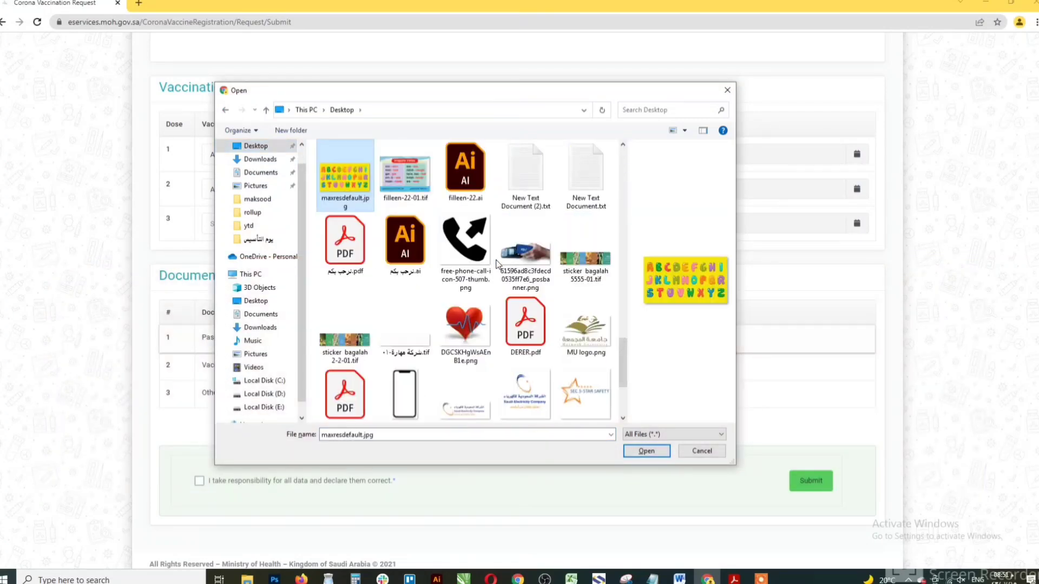
key(m)
key(m)
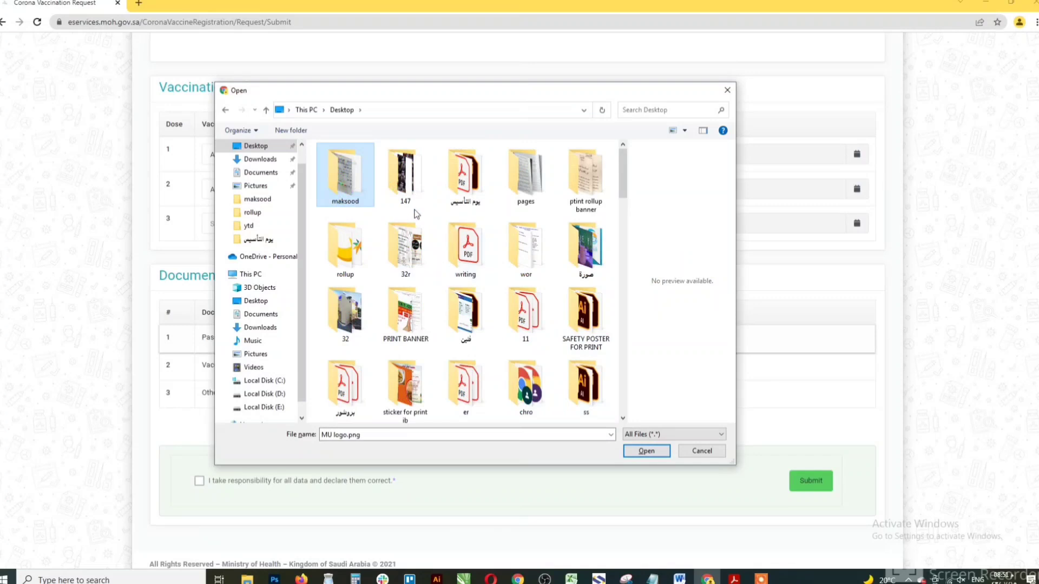
double_click(361, 182)
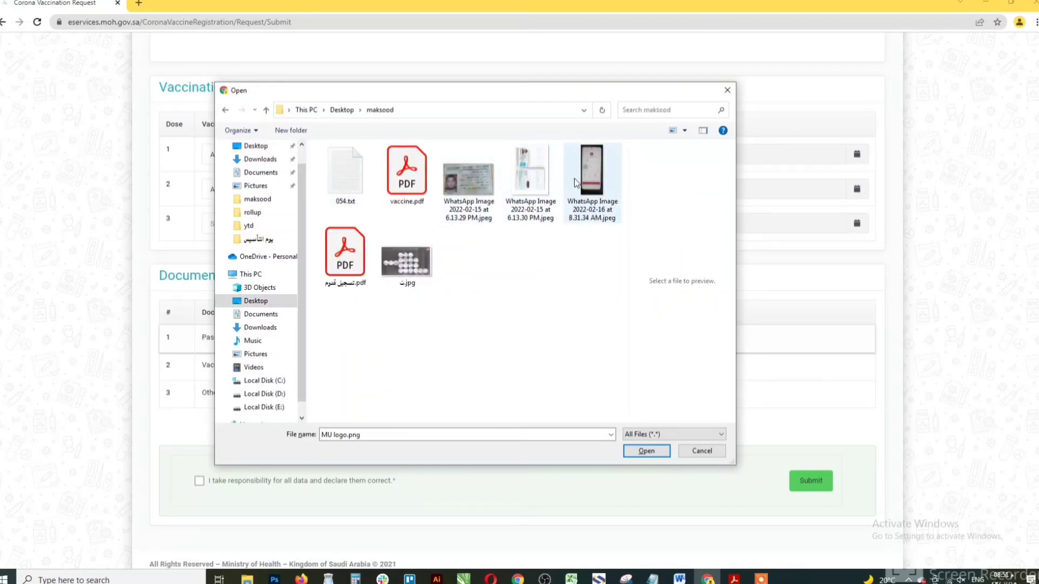
double_click(530, 184)
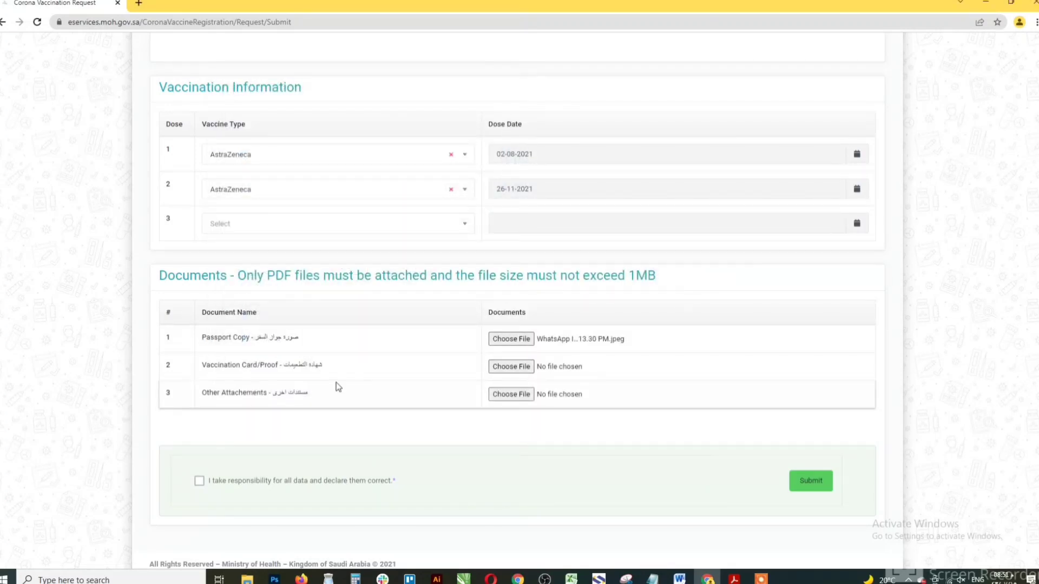
- Attach vaccine.pdf as the Vaccination Card/Proof
click(512, 367)
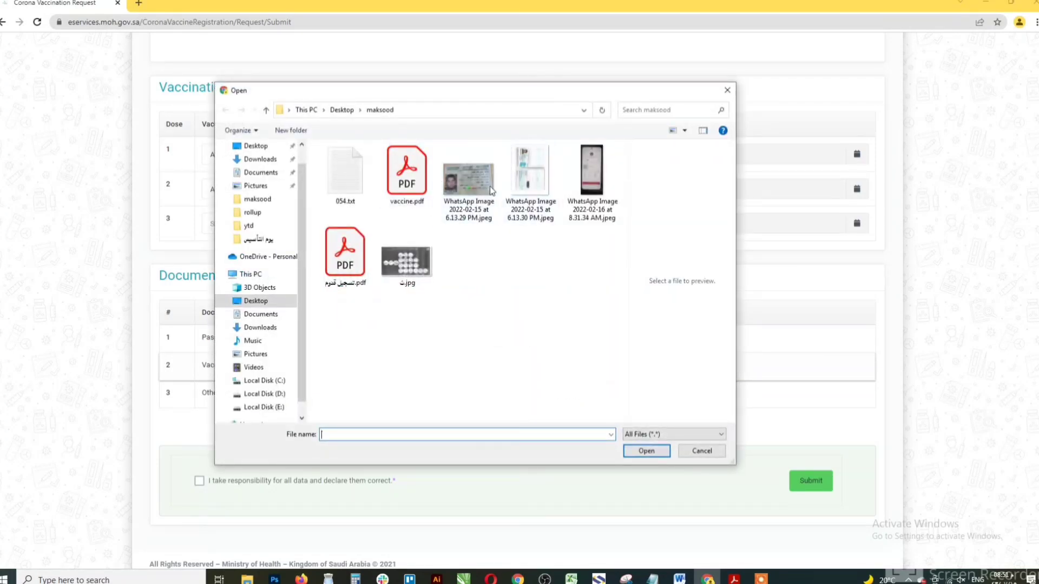
click(401, 186)
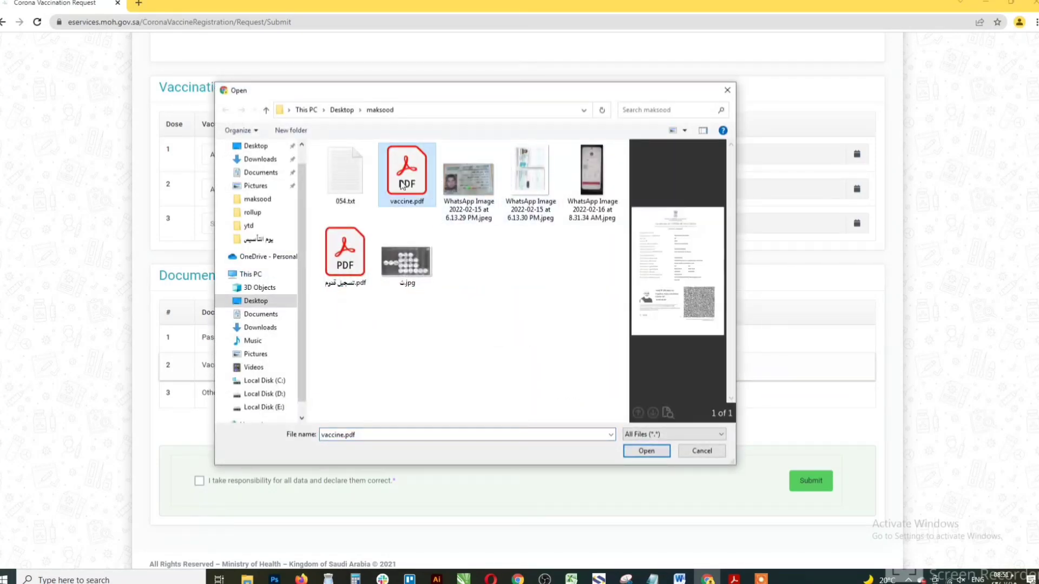
click(647, 452)
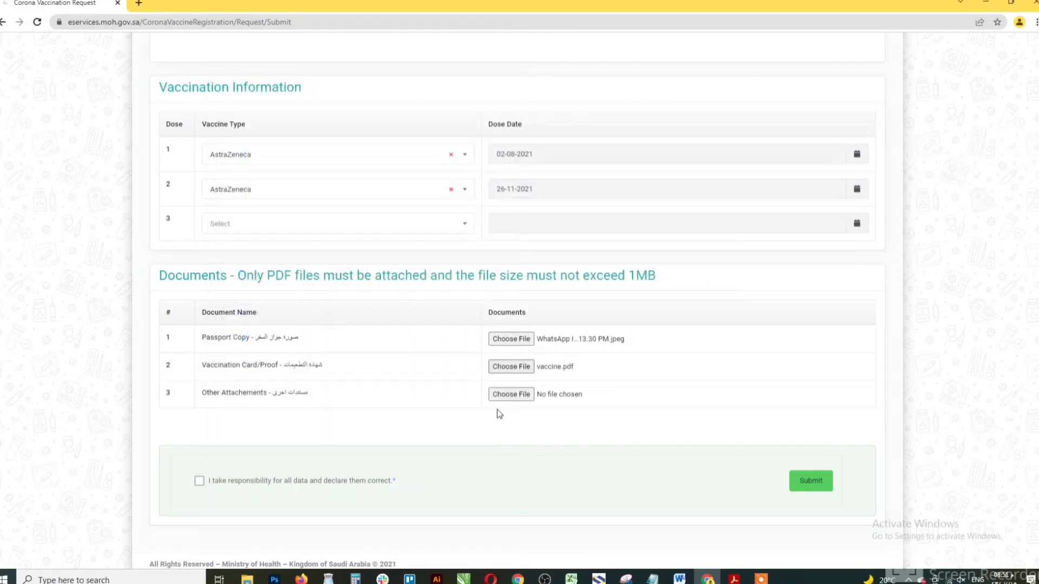
- Attach the 6.13.29 PM WhatsApp image as Other Attachements and submit the request
click(514, 397)
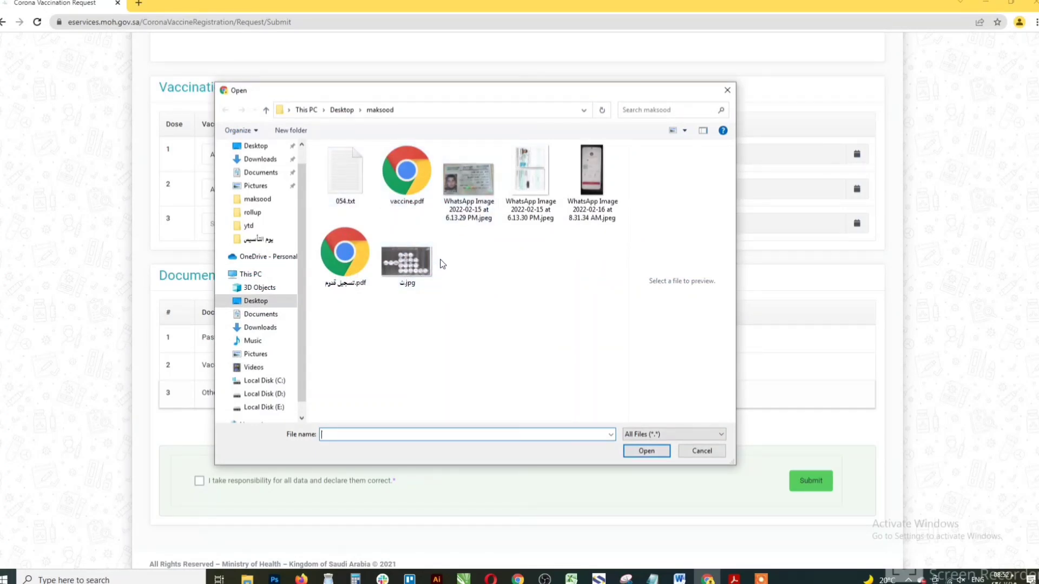
click(463, 185)
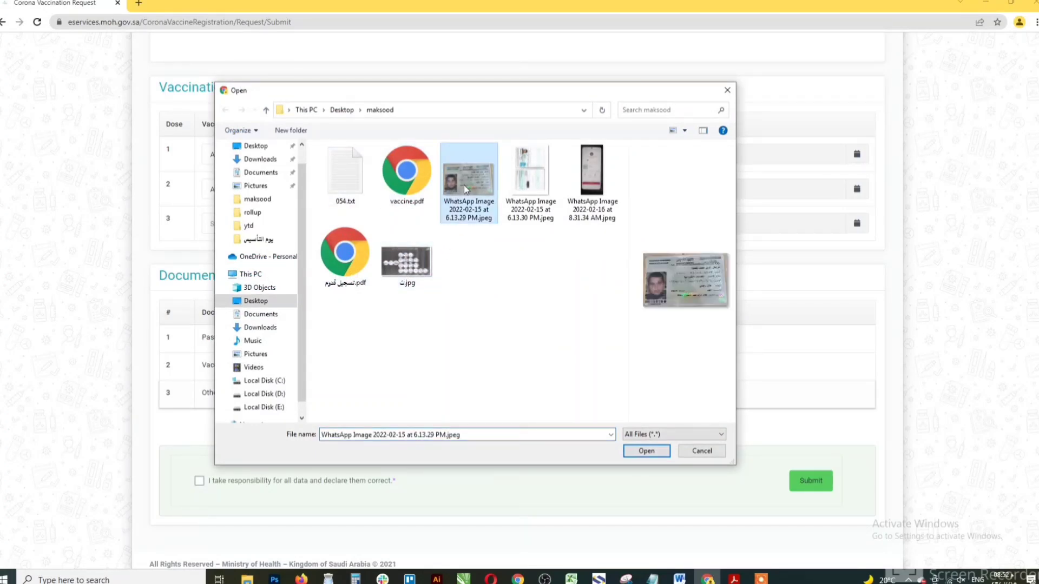
double_click(463, 185)
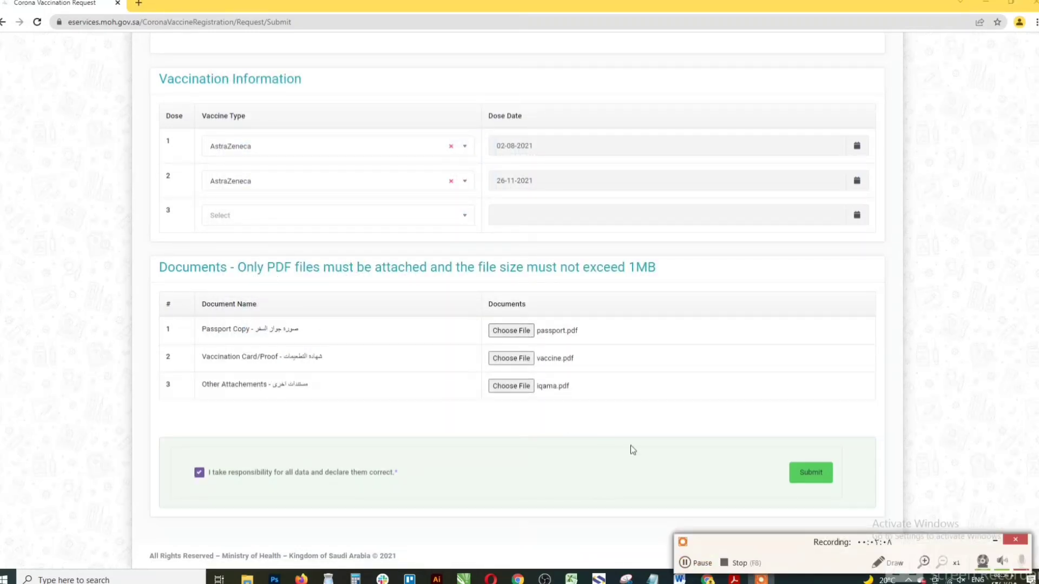
click(805, 471)
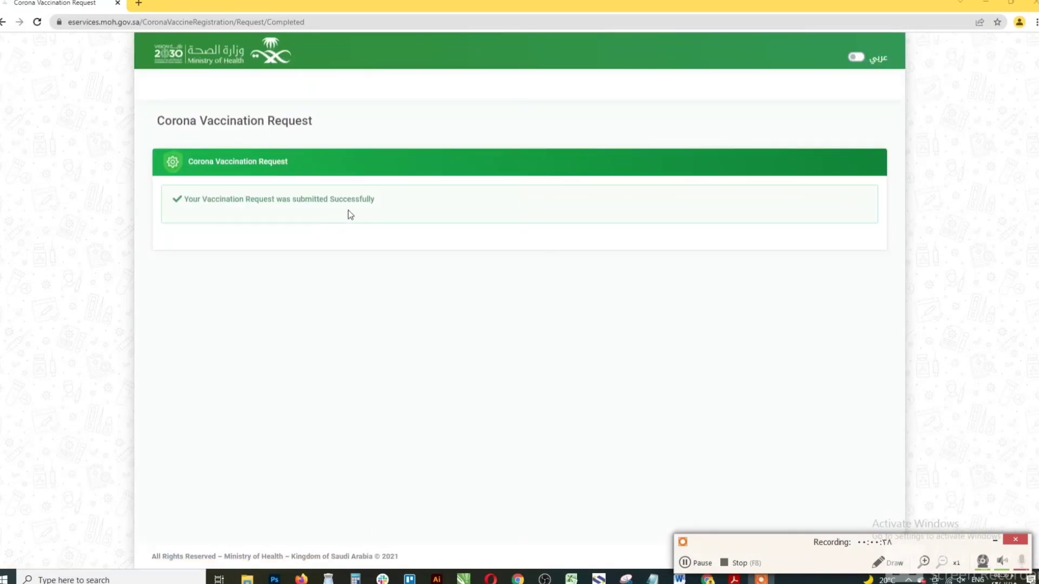
drag(376, 201, 187, 200)
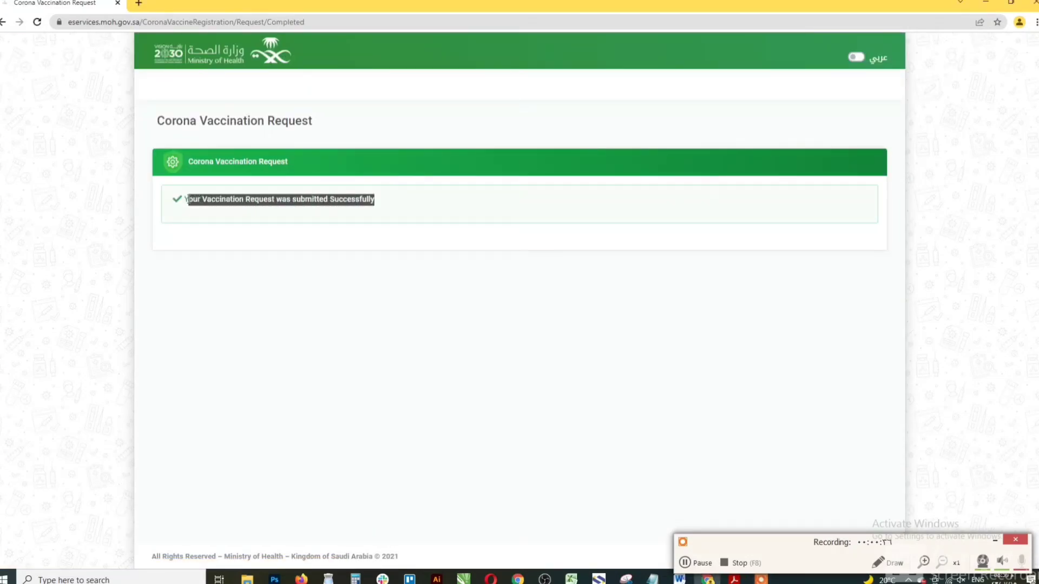